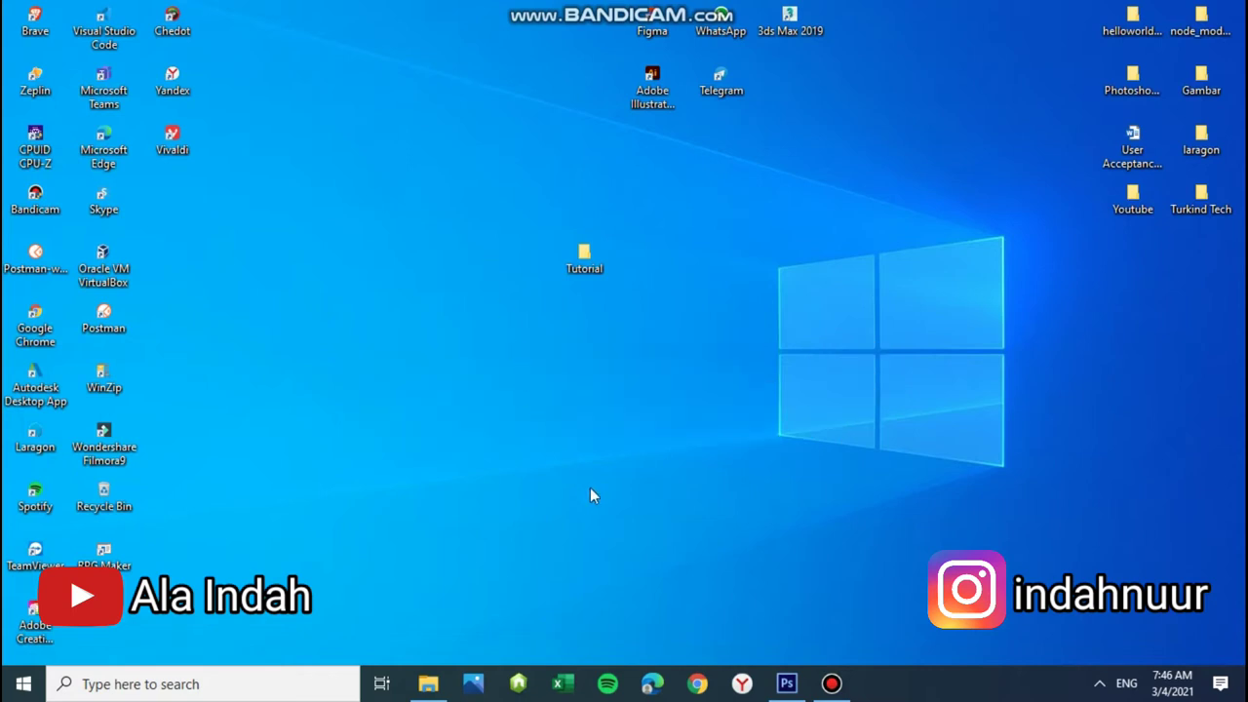
- Restore the Photoshop CS6 window from the taskbar and maximize it to full screen
{"action": "left_click", "coordinate": [787, 684]}
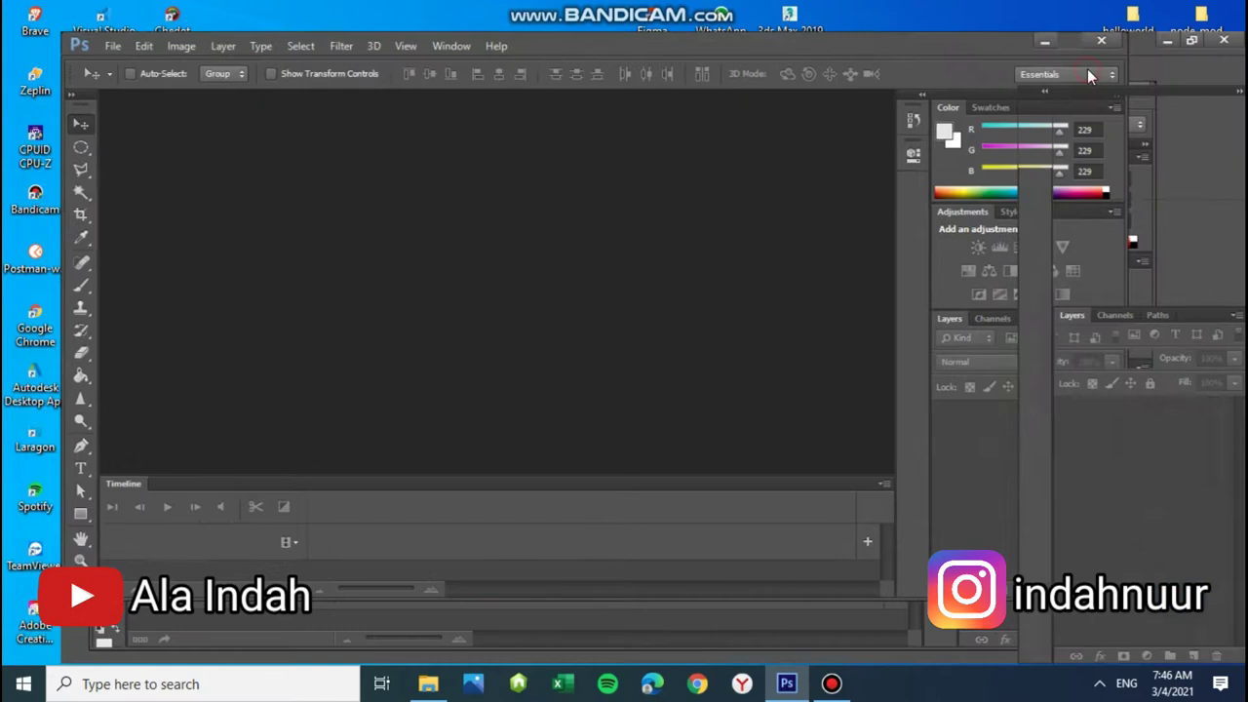
{"action": "left_click", "coordinate": [1089, 64]}
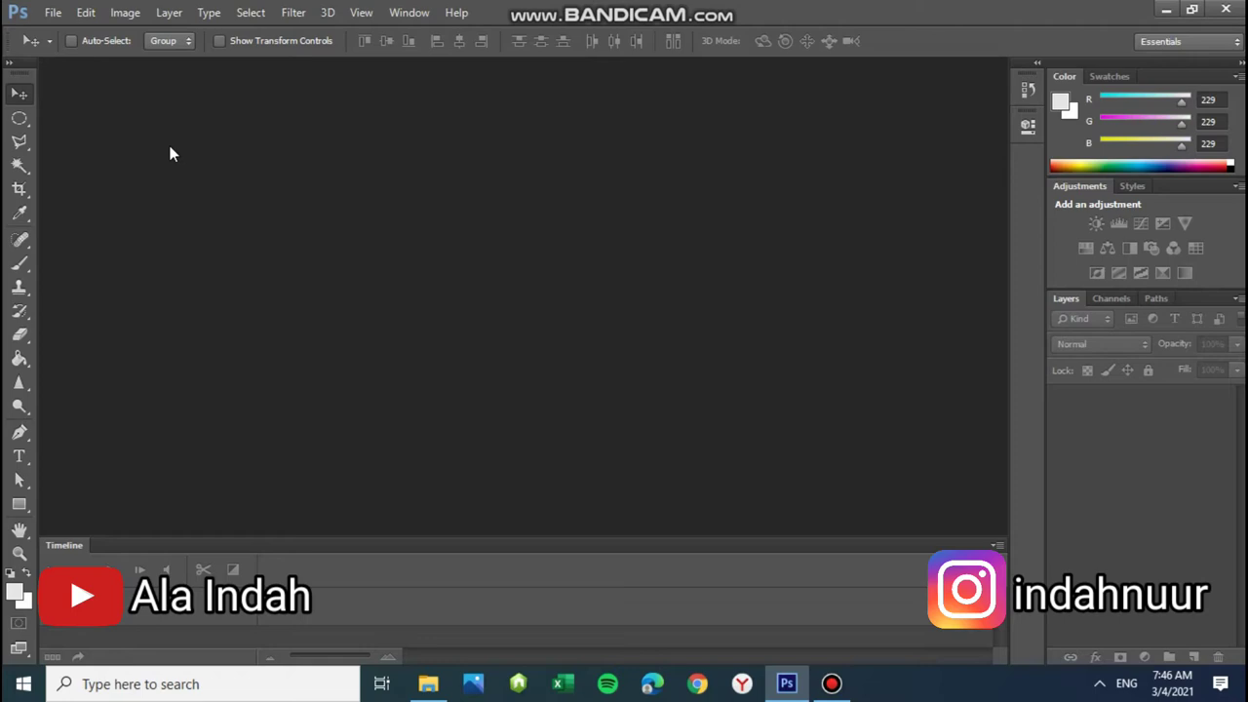
- Open 1.jpg (businesswoman) and 2.jpg (office) from the Tutorial folder together as documents
{"action": "left_click", "coordinate": [51, 12]}
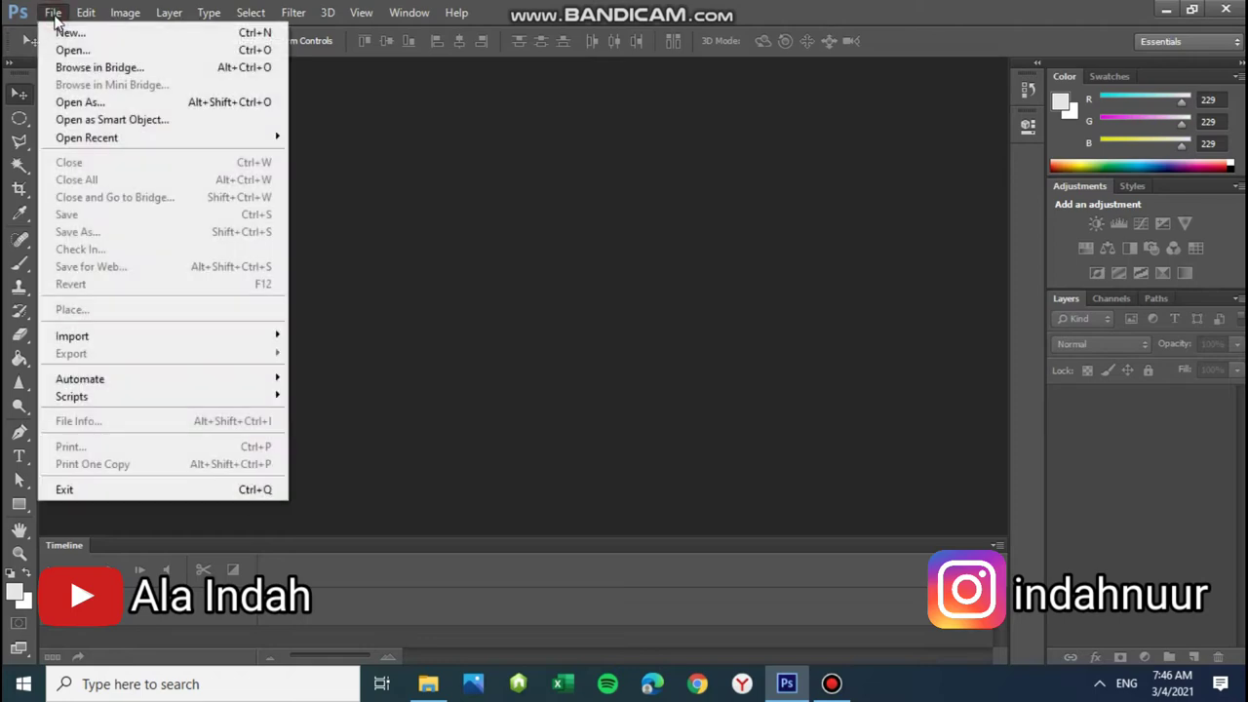
{"action": "left_click", "coordinate": [61, 51]}
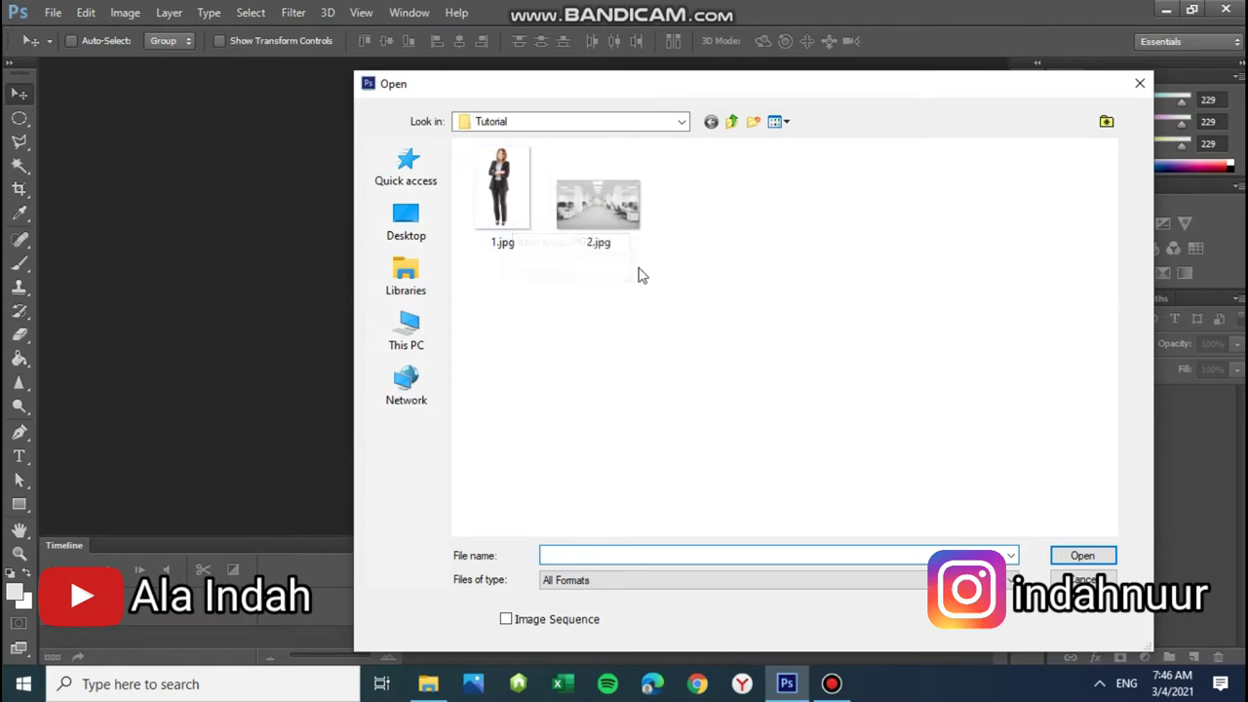
{"action": "left_click", "coordinate": [514, 205]}
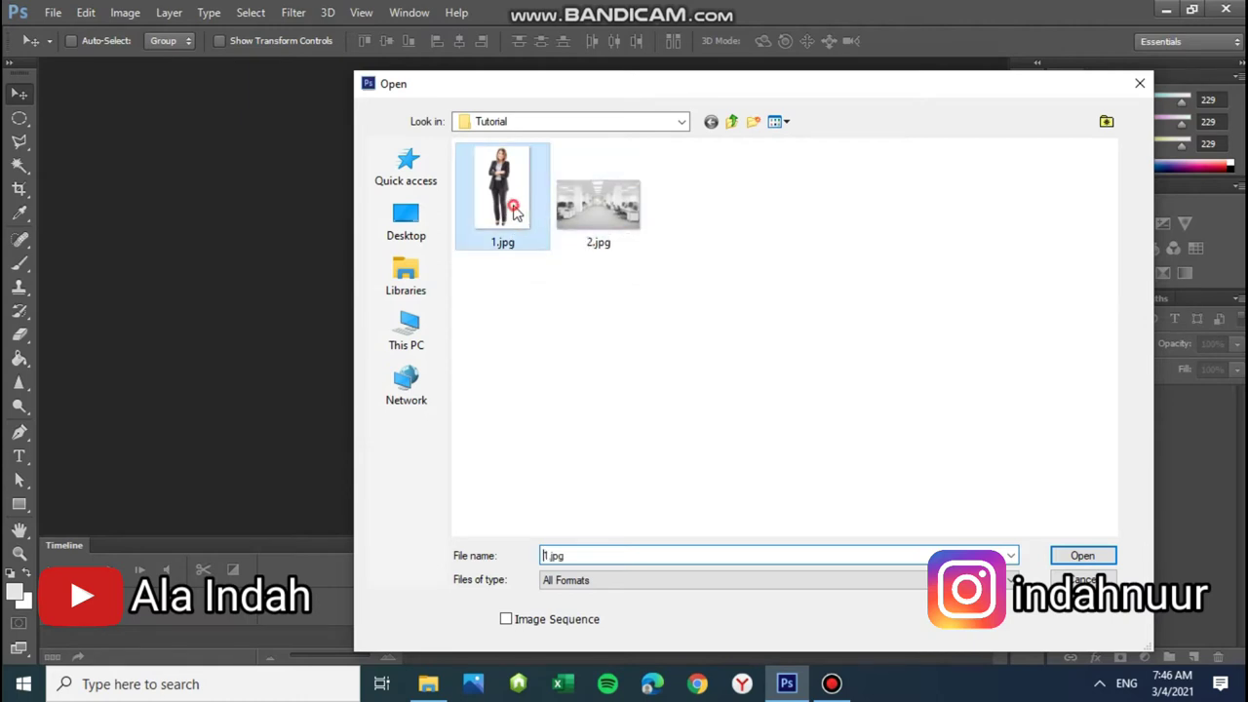
{"action": "left_click", "coordinate": [598, 208]}
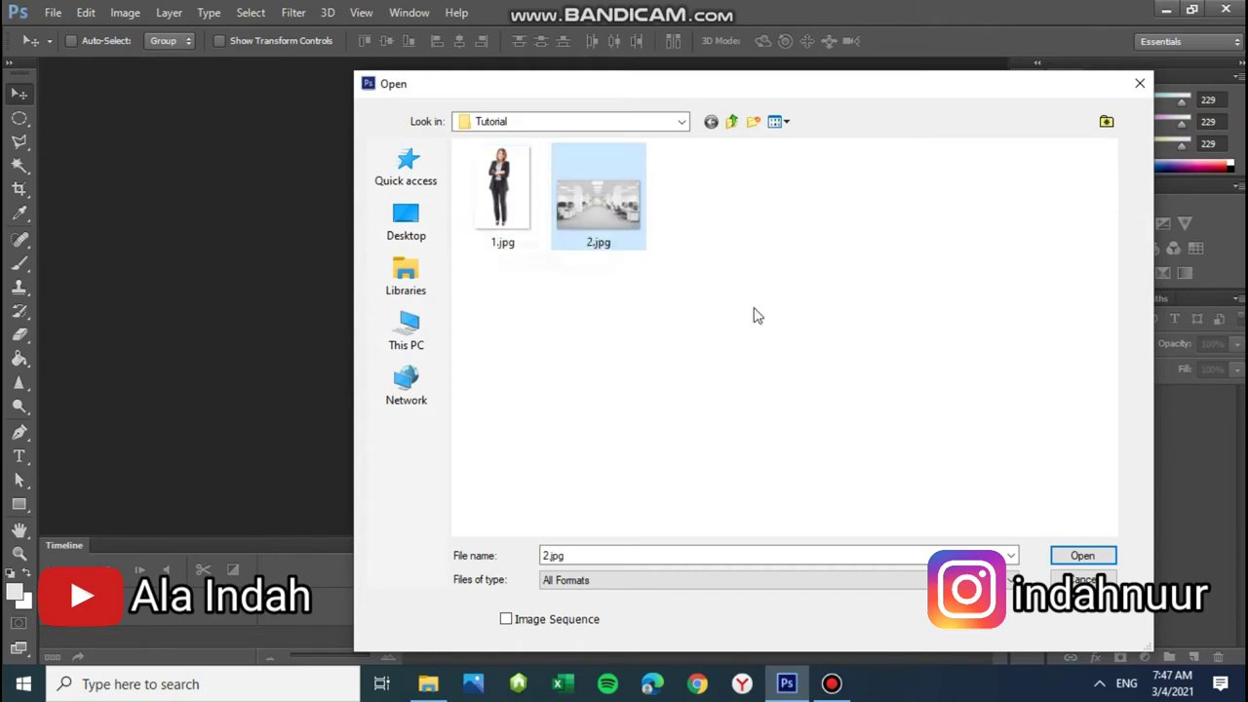
{"action": "left_click", "coordinate": [501, 205]}
{"action": "left_click", "coordinate": [603, 241]}
{"action": "left_click", "coordinate": [517, 205]}
{"action": "left_click", "coordinate": [596, 209], "text": "ctrl"}
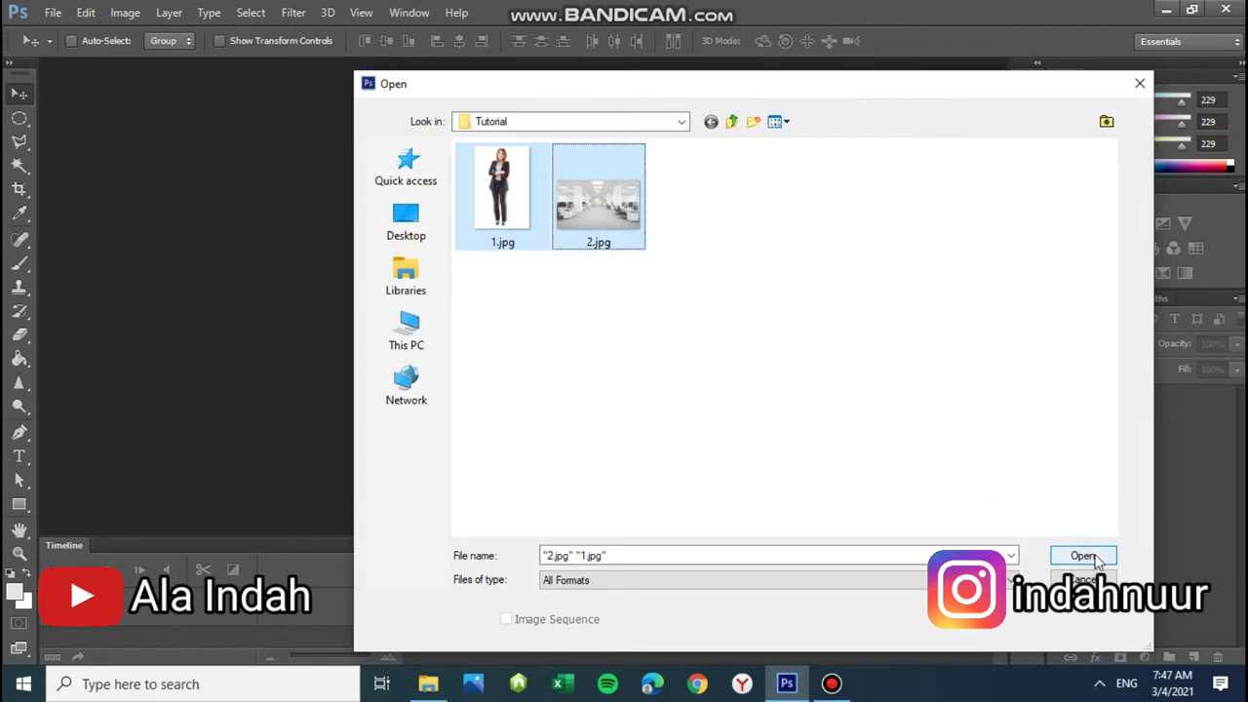
{"action": "left_click", "coordinate": [1083, 556]}
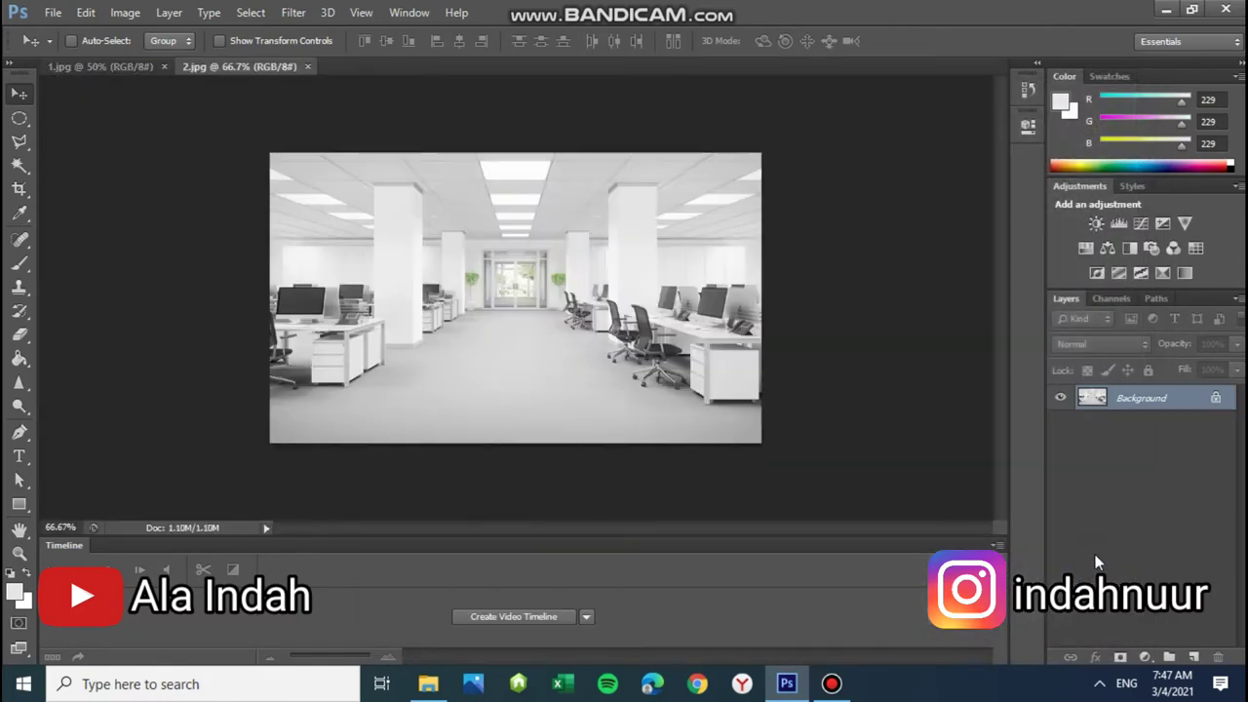
- Create Untitled-1 as a new International Paper A4 document, 210 × 297 mm at 300 ppi
{"action": "left_click", "coordinate": [51, 13]}
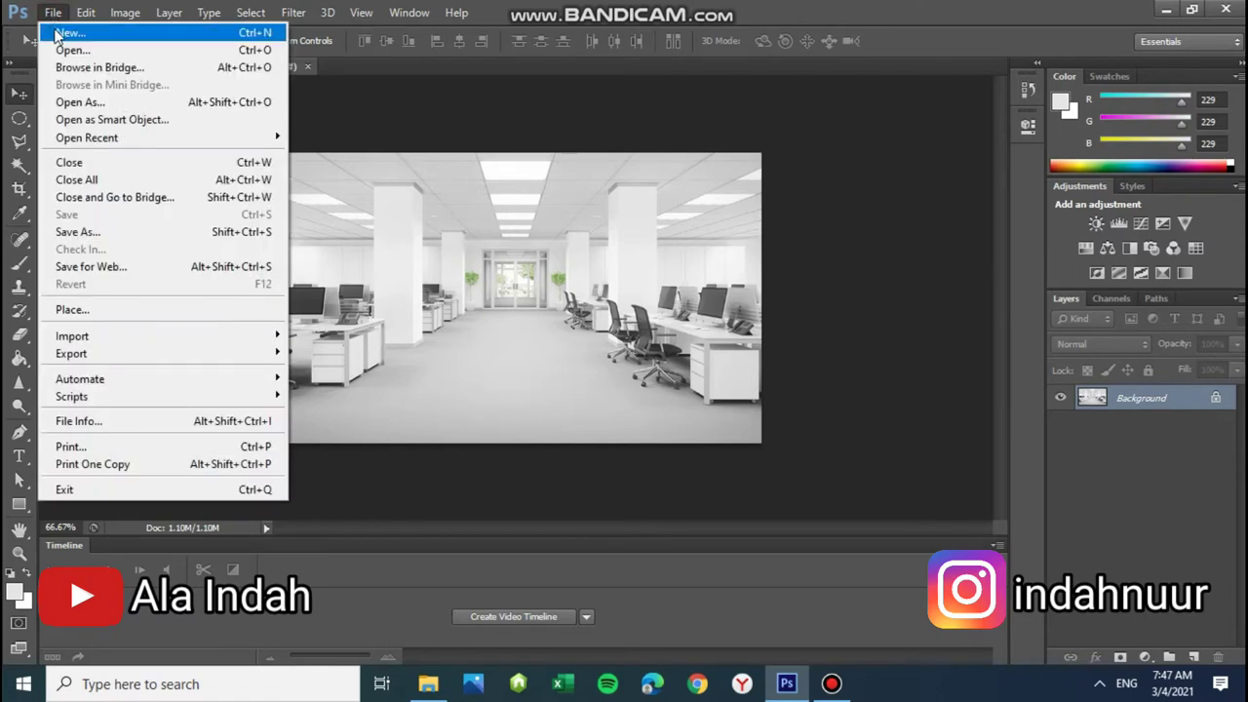
{"action": "left_click", "coordinate": [51, 12]}
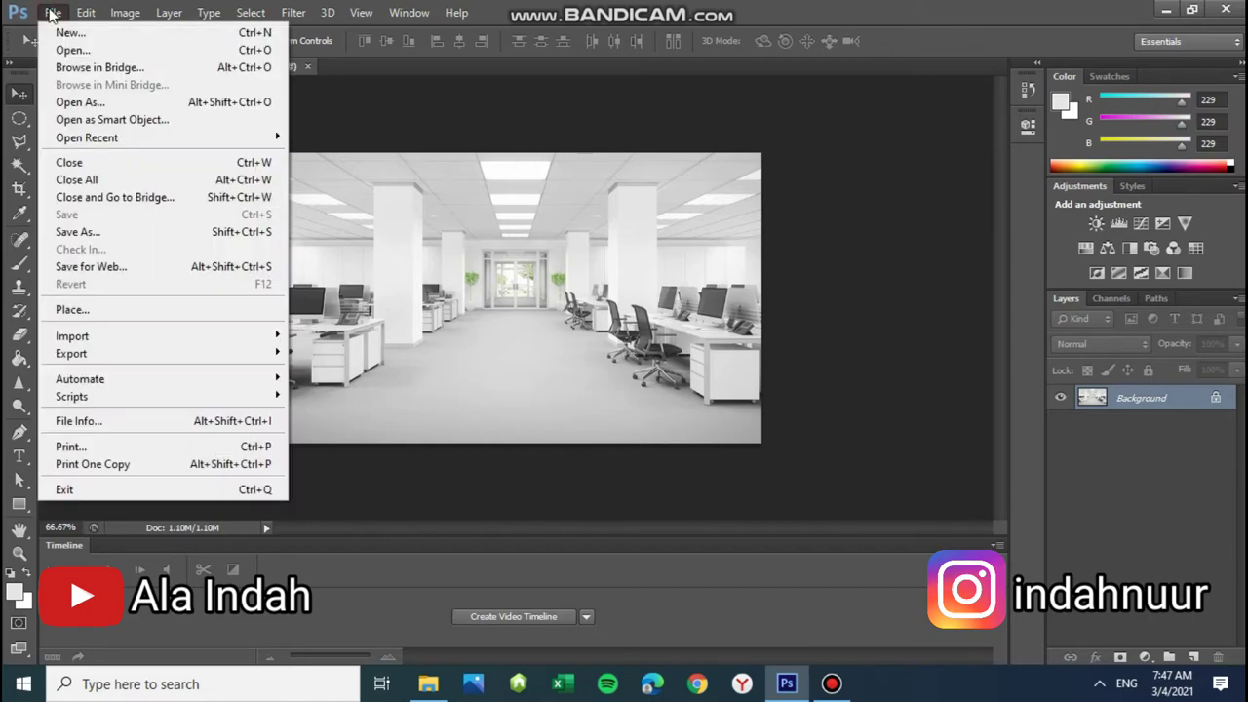
{"action": "left_click", "coordinate": [54, 32]}
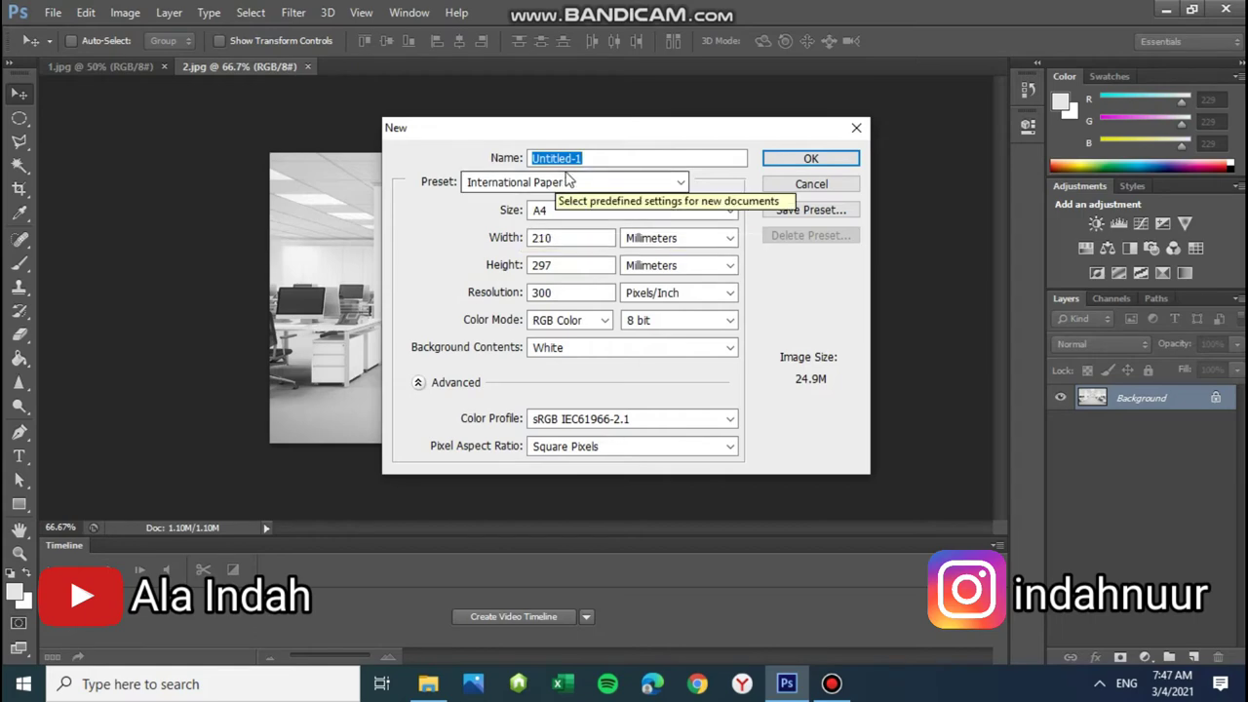
{"action": "left_click", "coordinate": [557, 185]}
{"action": "left_click", "coordinate": [557, 185]}
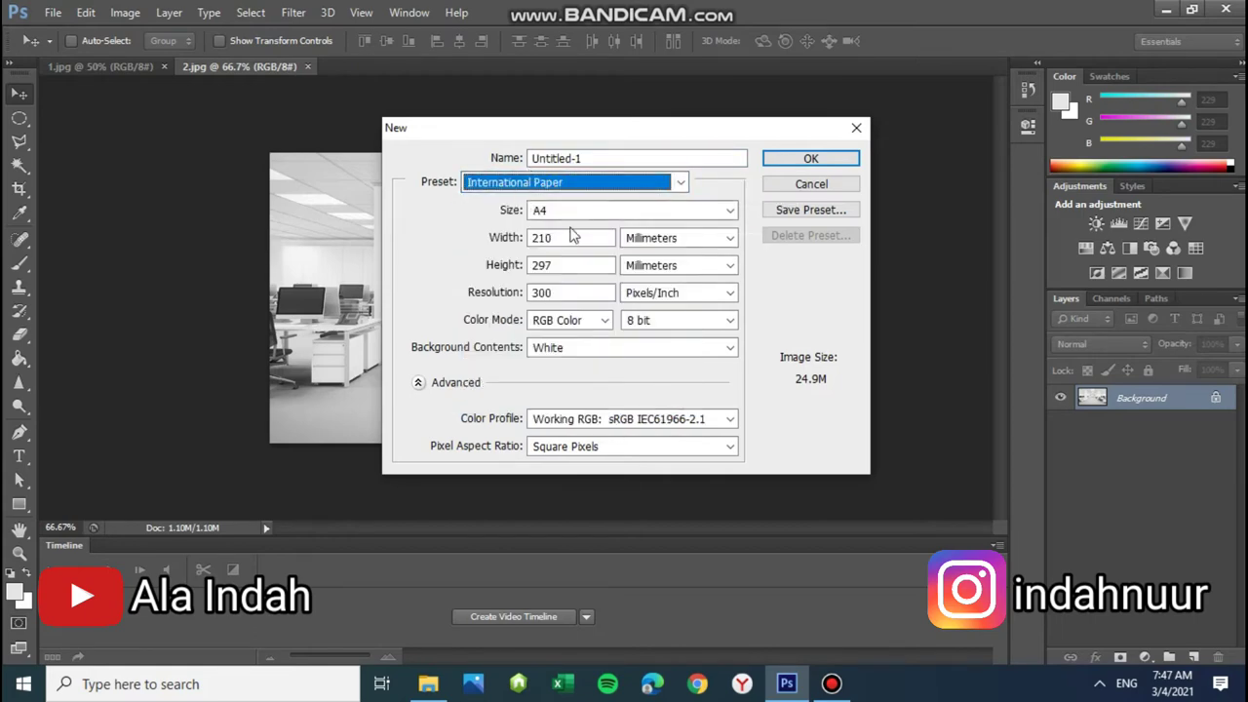
{"action": "left_click", "coordinate": [573, 213]}
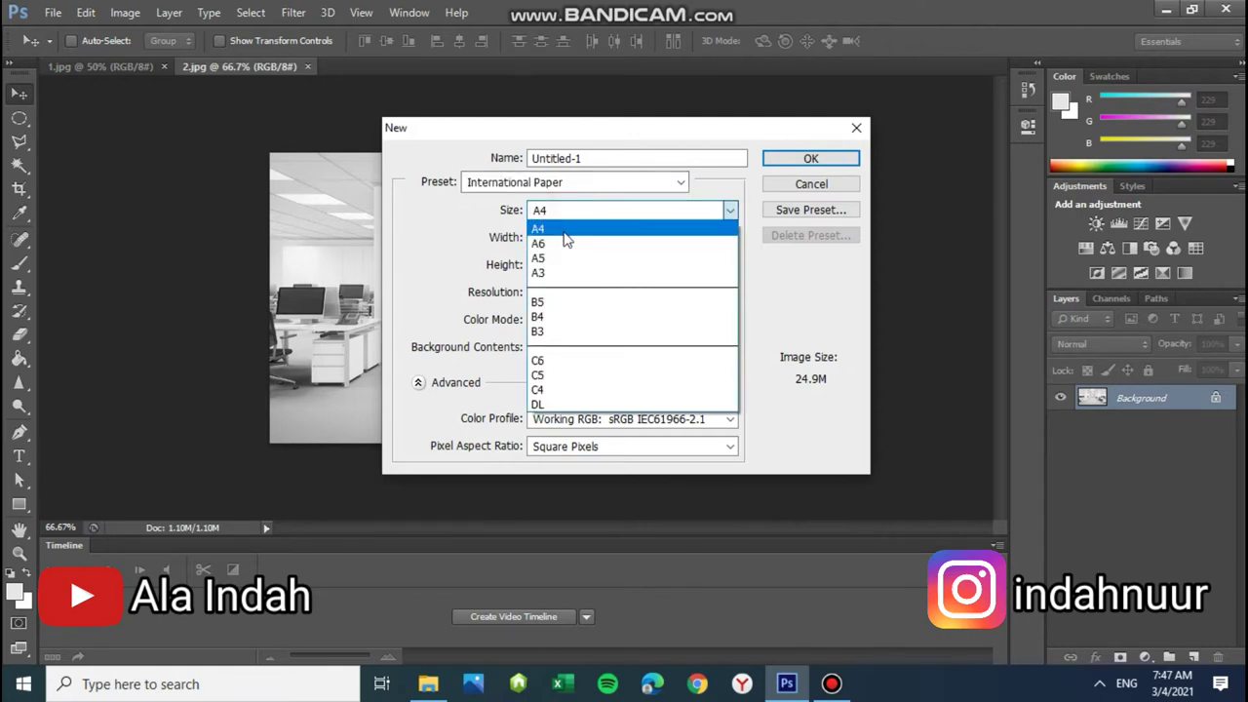
{"action": "left_click", "coordinate": [568, 230]}
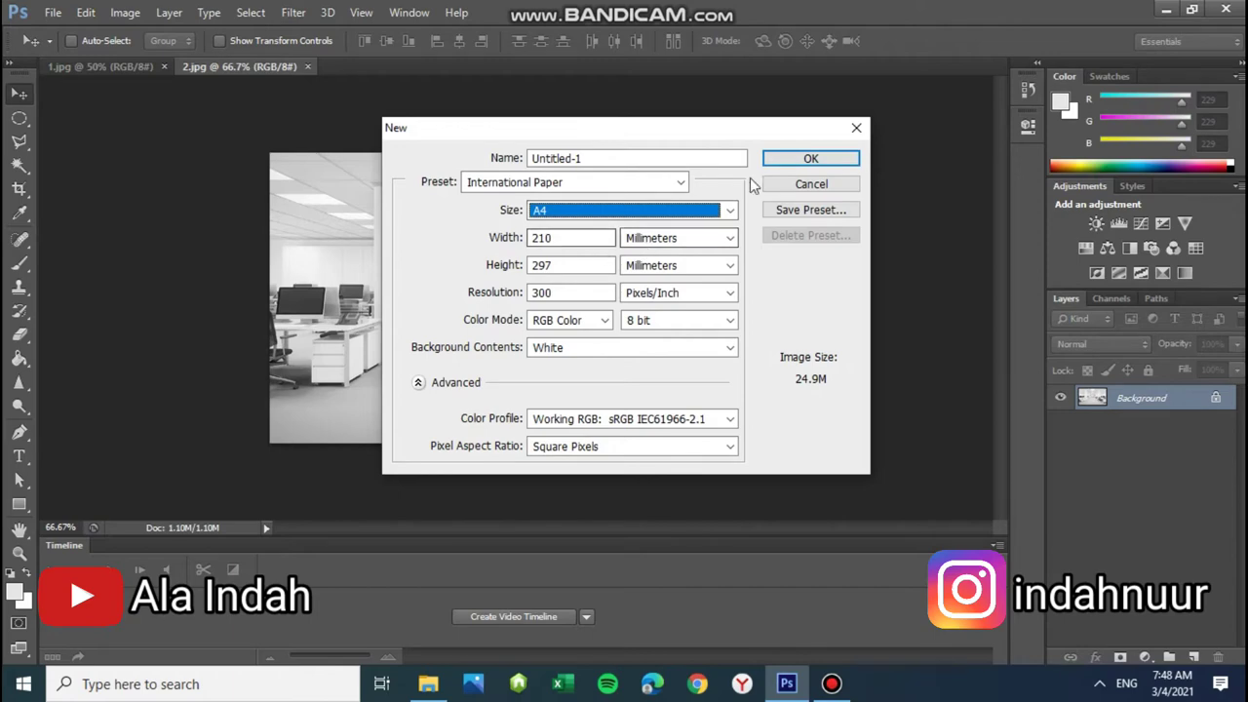
{"action": "left_click", "coordinate": [796, 162]}
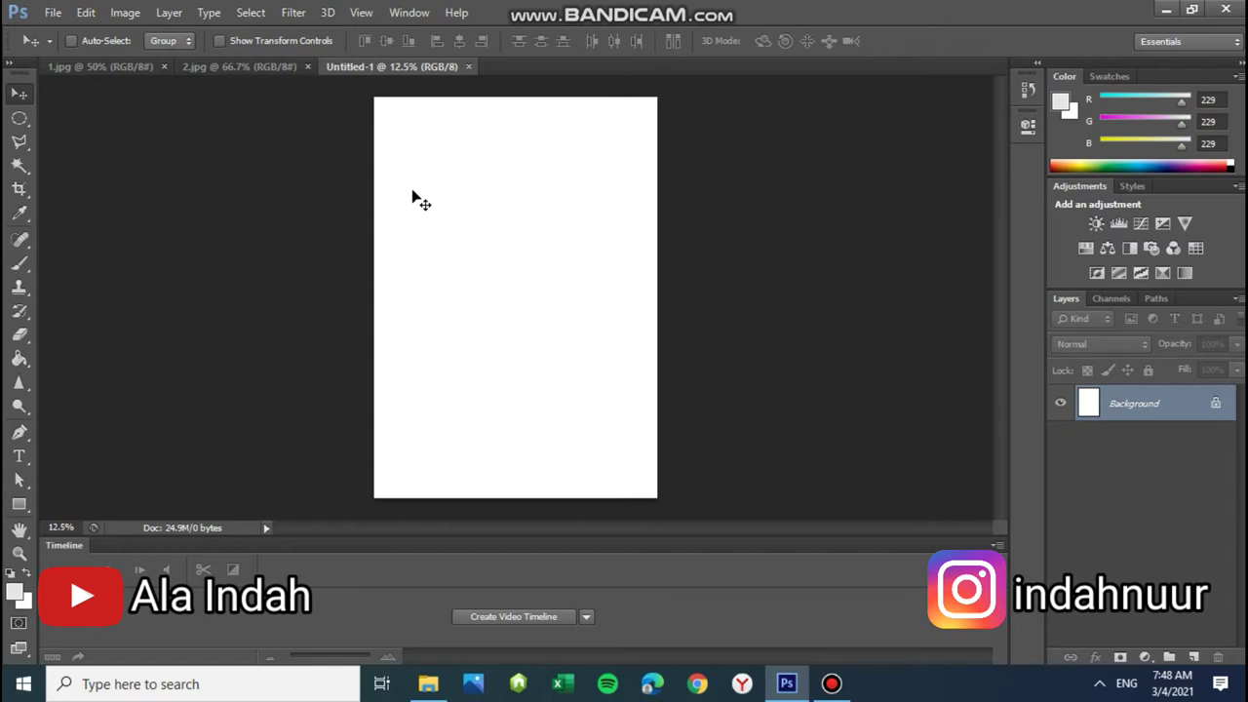
- Rotate the blank canvas 90° clockwise into landscape, then browse the tabs back to 2.jpg
{"action": "left_click", "coordinate": [126, 12]}
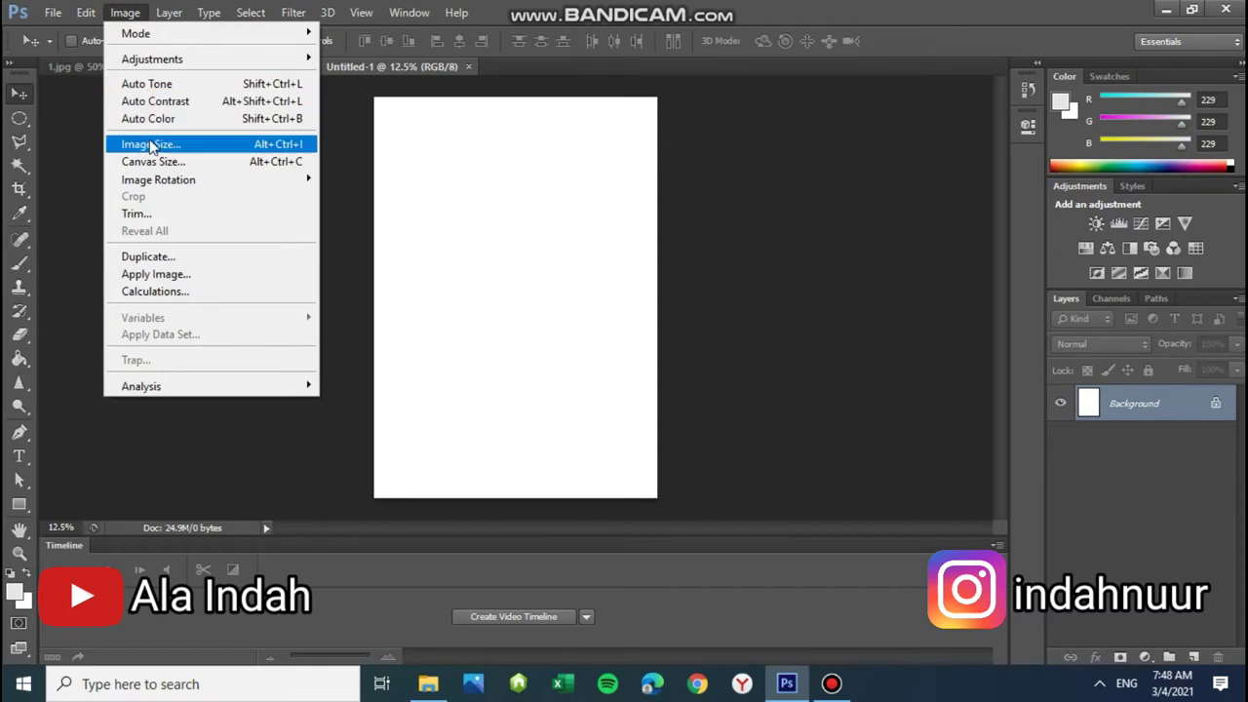
{"action": "mouse_move", "coordinate": [158, 179]}
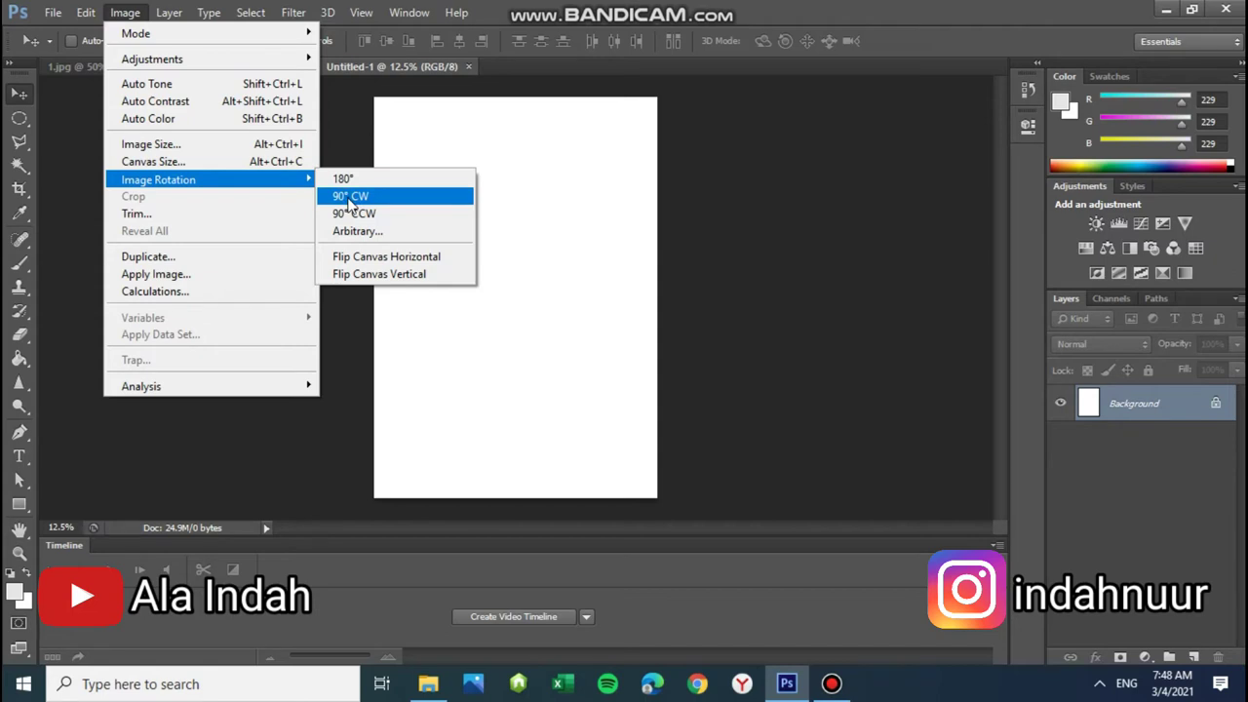
{"action": "left_click", "coordinate": [349, 196]}
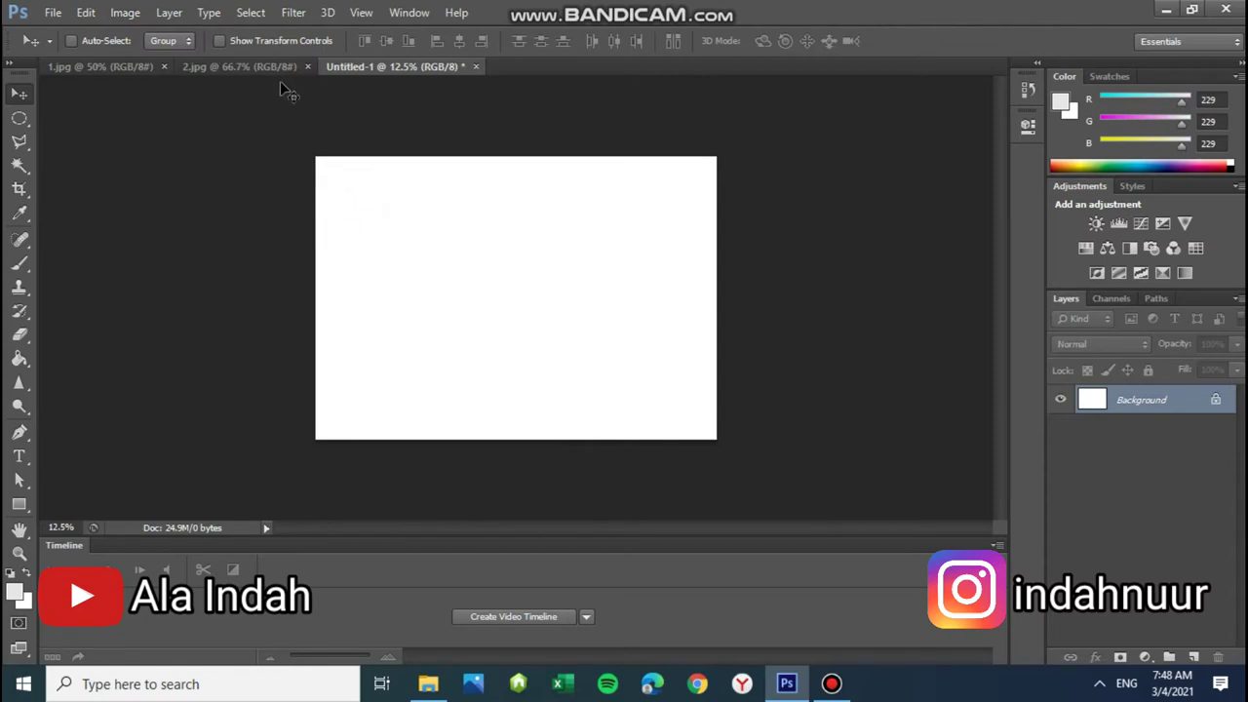
{"action": "left_click", "coordinate": [131, 69]}
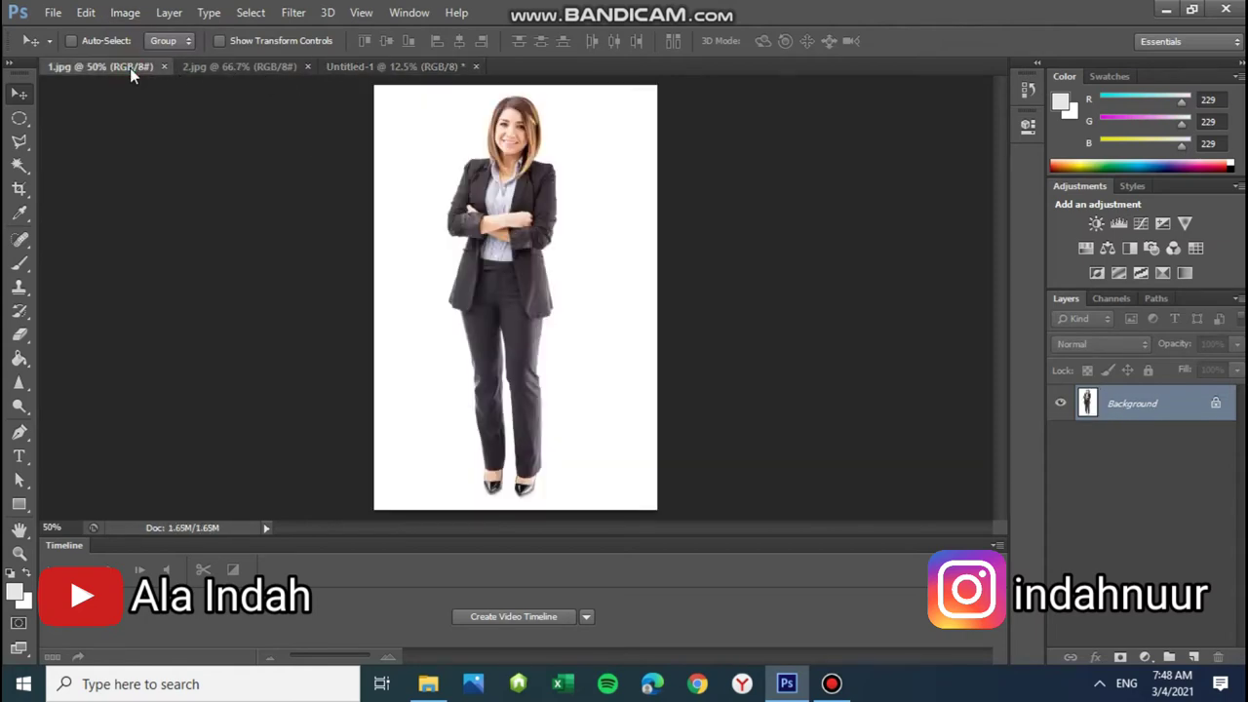
{"action": "left_click", "coordinate": [221, 66]}
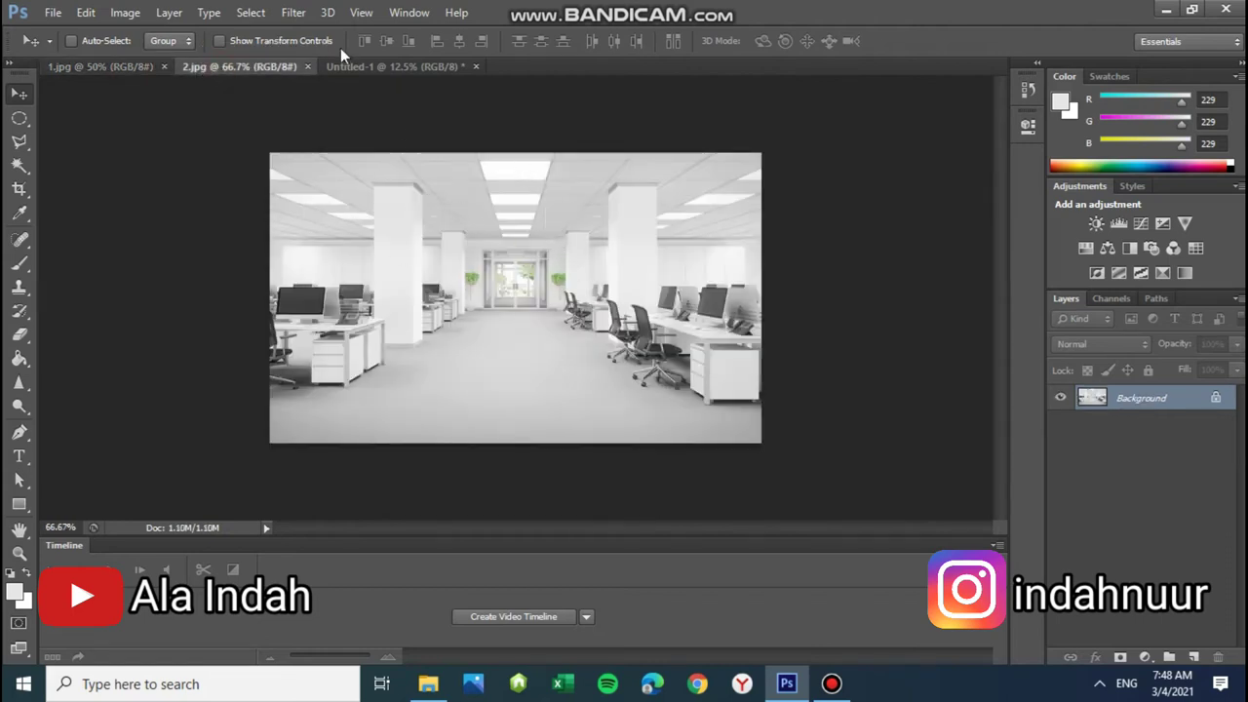
{"action": "left_click", "coordinate": [414, 69]}
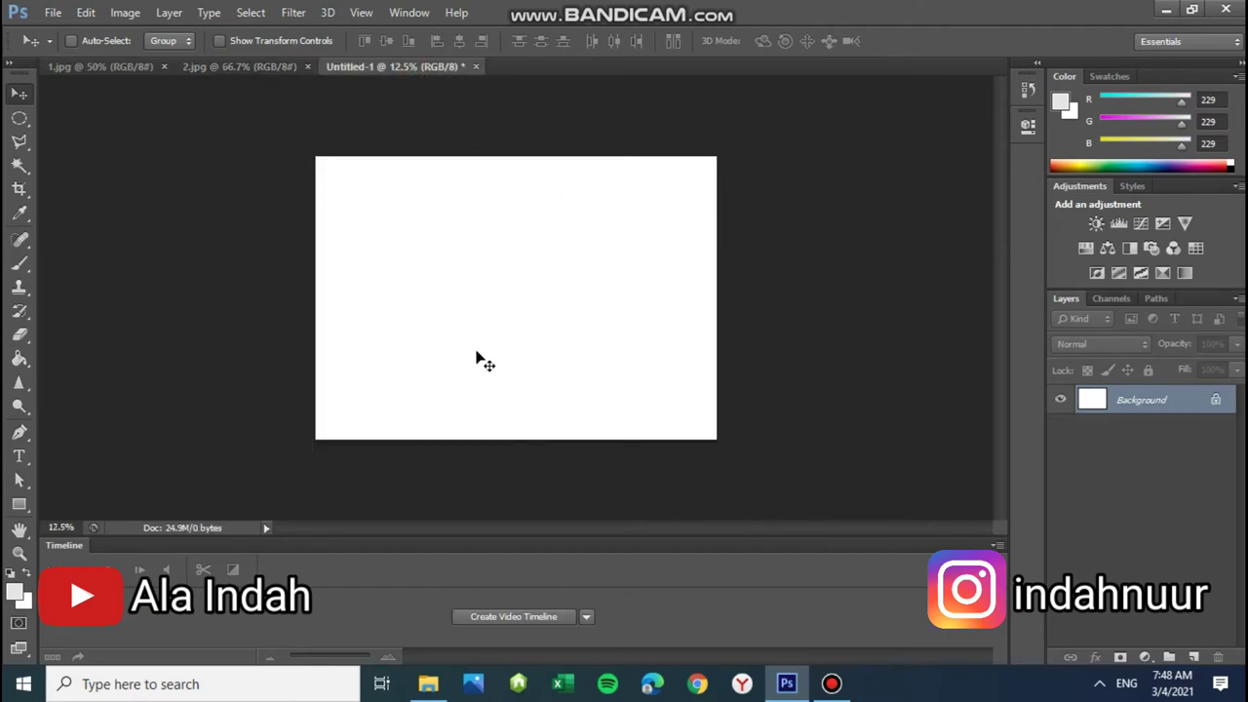
{"action": "left_click", "coordinate": [232, 65]}
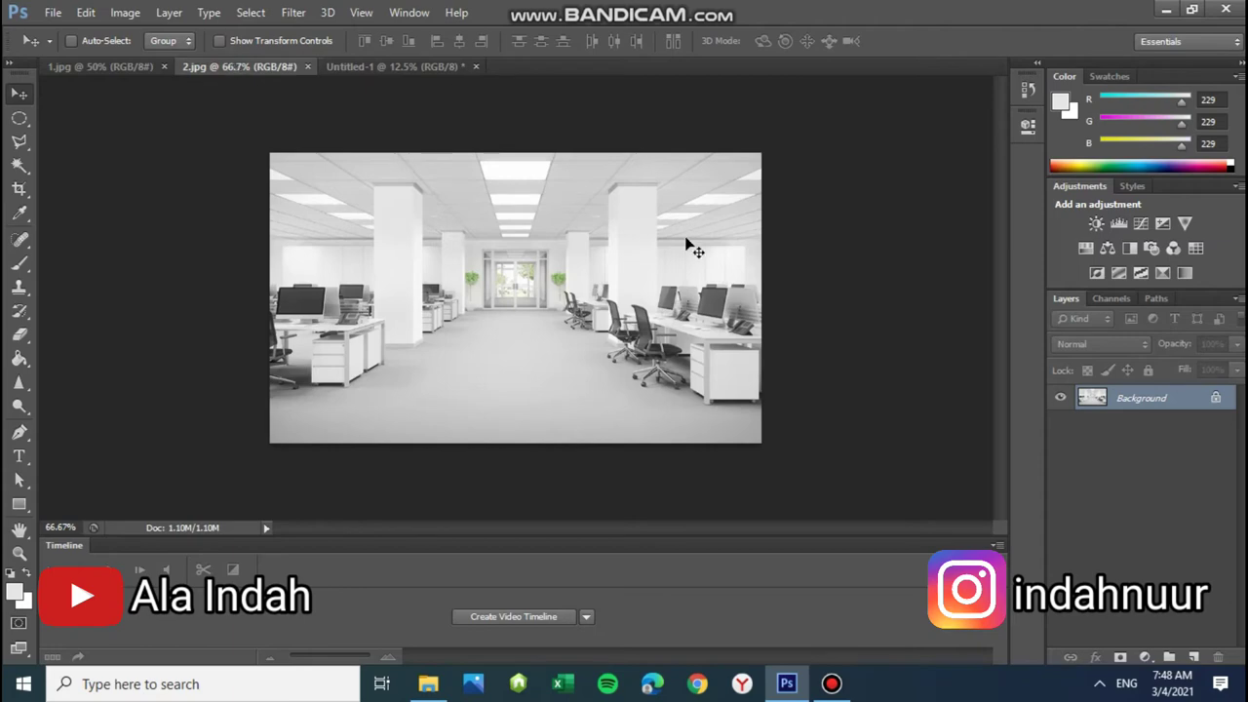
- Unlock 2.jpg's Background as Layer 0 and float the document in its own window
{"action": "double_click", "coordinate": [1151, 399]}
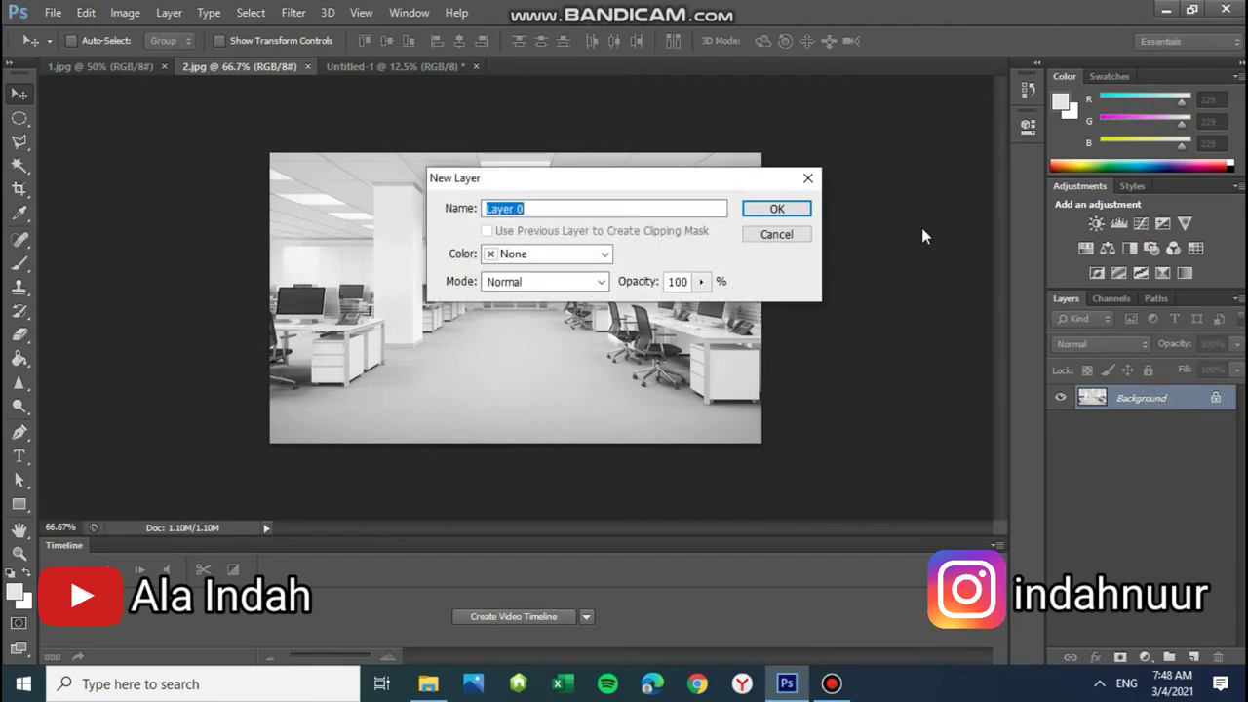
{"action": "left_click", "coordinate": [793, 211]}
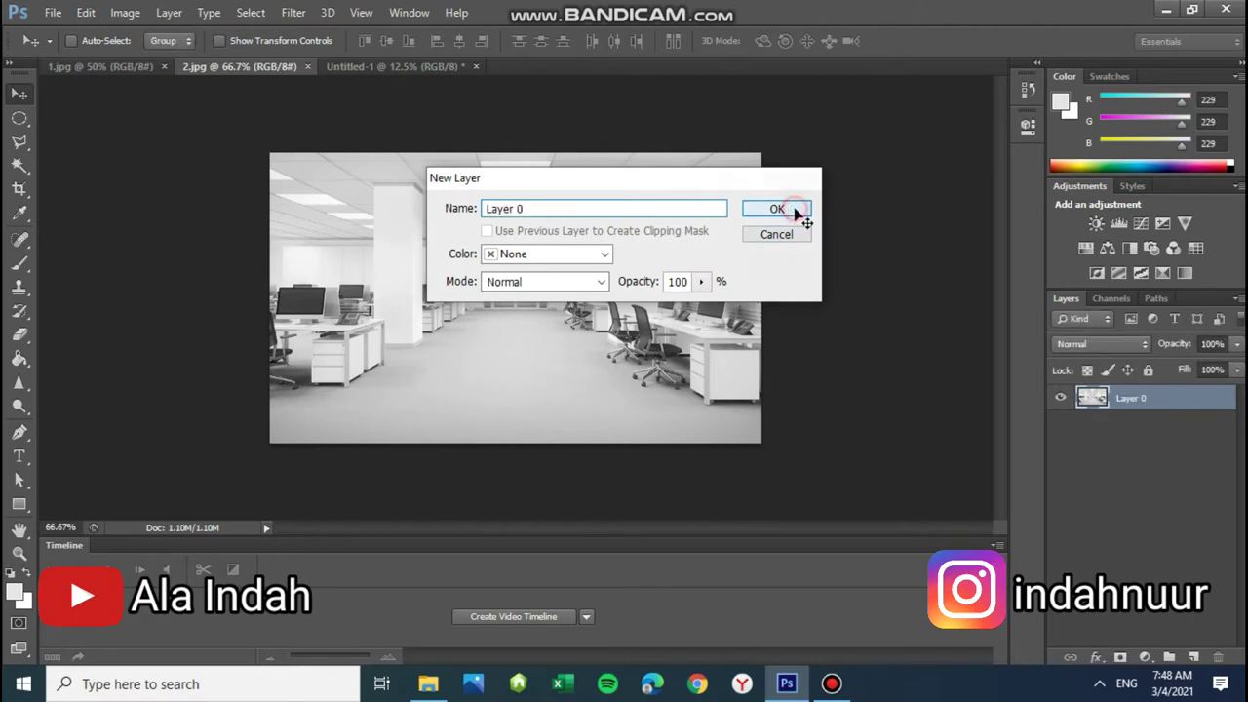
{"action": "right_click", "coordinate": [285, 64]}
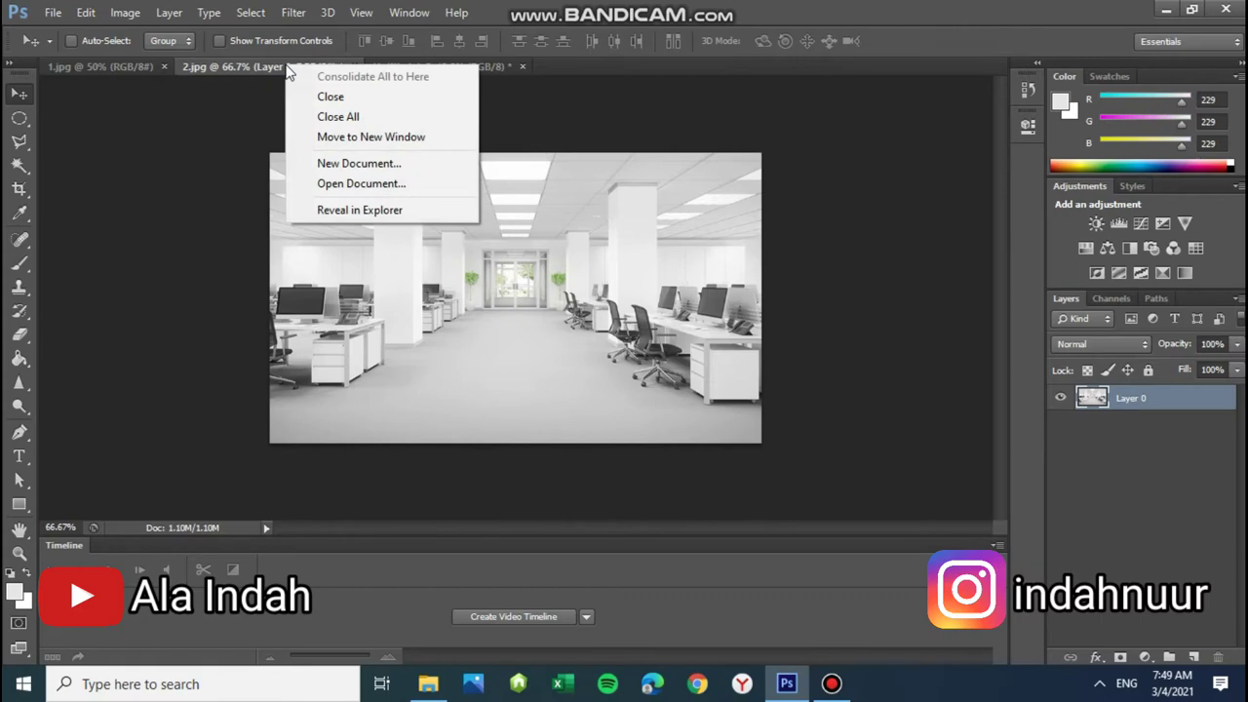
{"action": "left_click", "coordinate": [318, 138]}
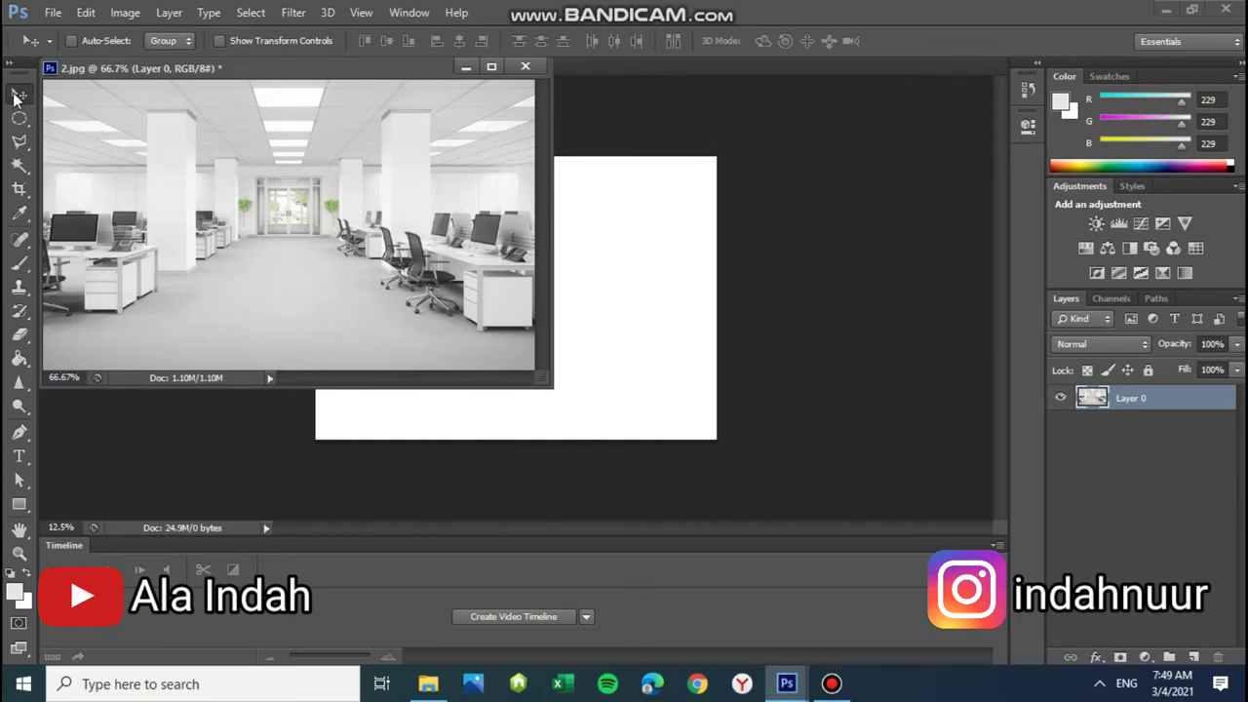
- Drag the office photo into Untitled-1 as Layer 1 and shift it left and down
{"action": "left_click_drag", "start_coordinate": [59, 117], "coordinate": [585, 235]}
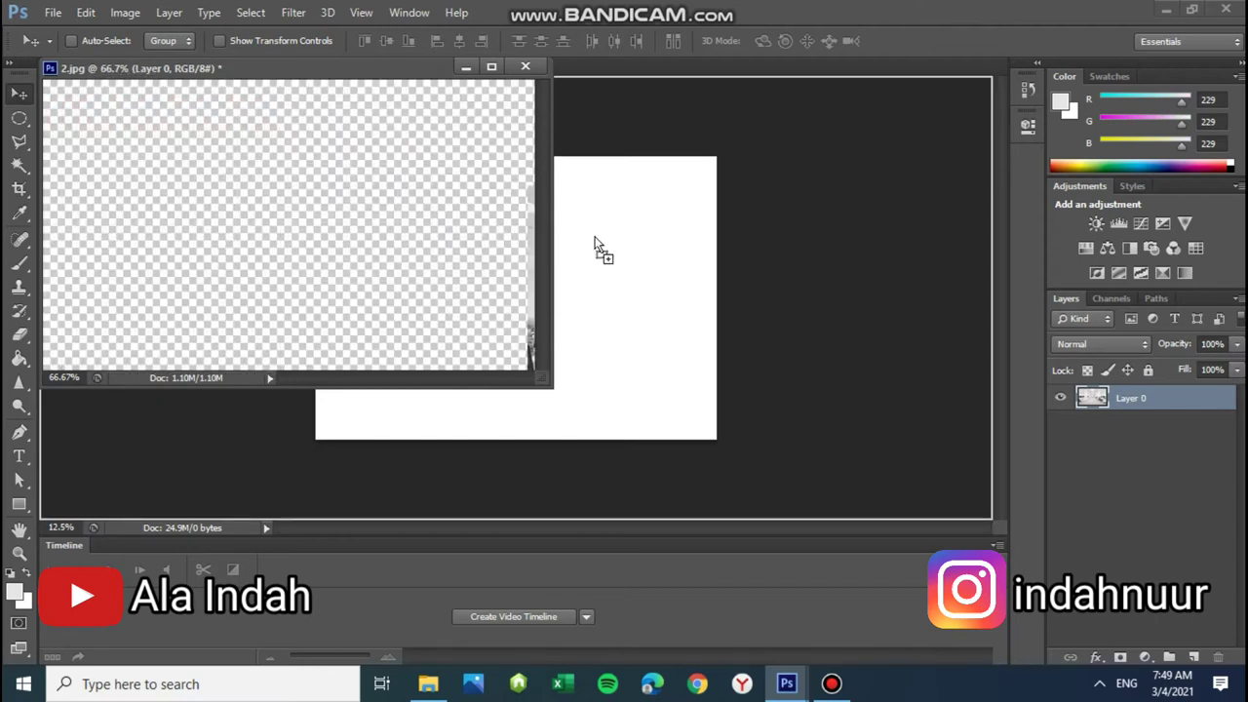
{"action": "left_click_drag", "start_coordinate": [589, 235], "coordinate": [592, 248]}
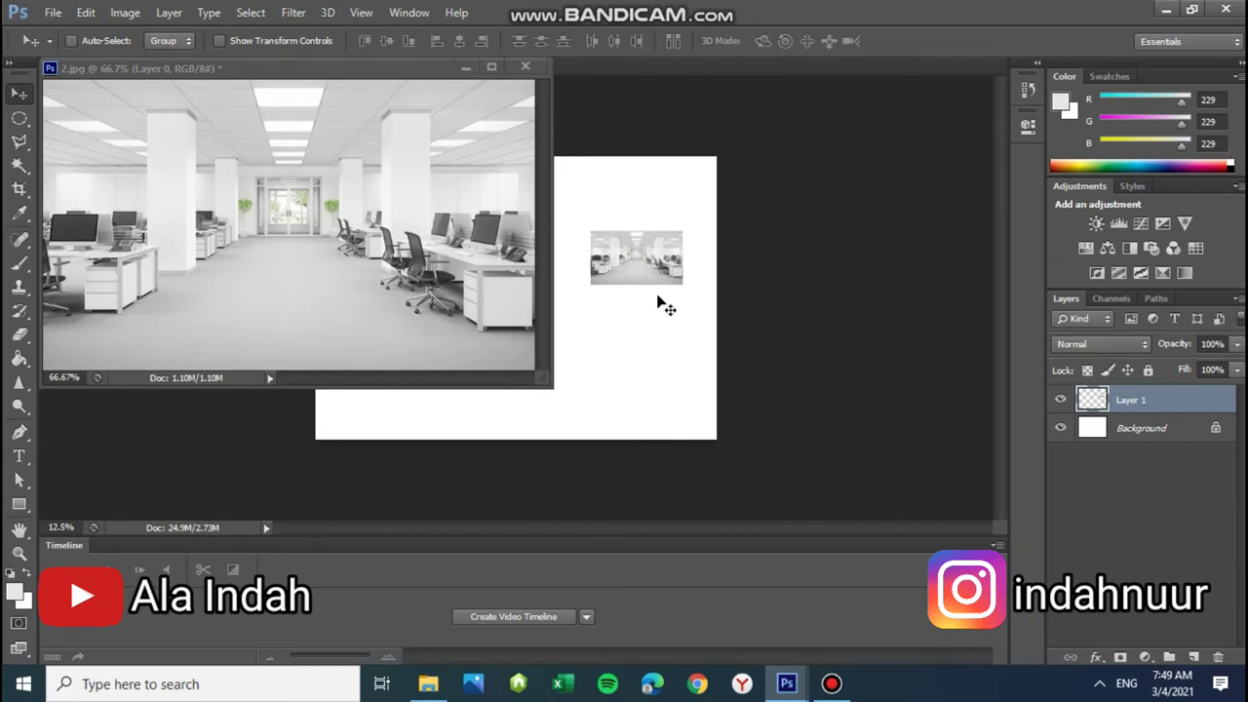
{"action": "left_click", "coordinate": [466, 71]}
{"action": "left_click_drag", "start_coordinate": [670, 256], "coordinate": [516, 284]}
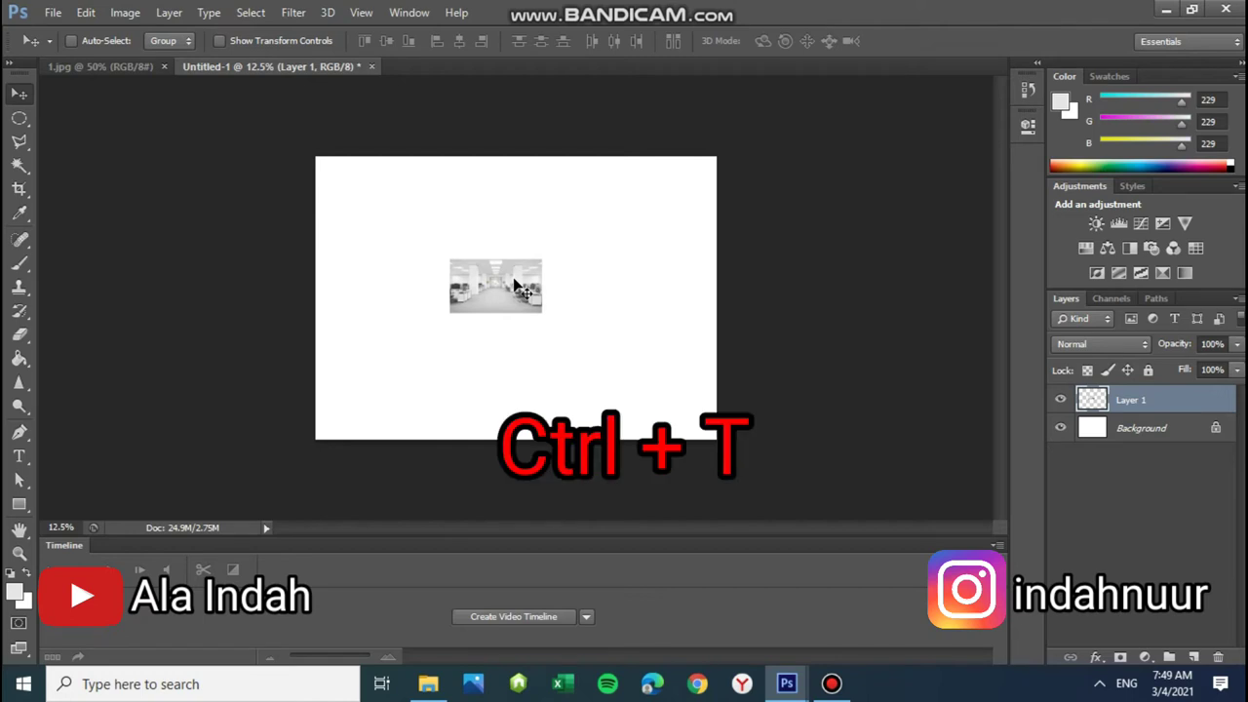
- Shift-scale the office photo with Free Transform until it covers the whole canvas
{"action": "key", "text": "ctrl+t"}
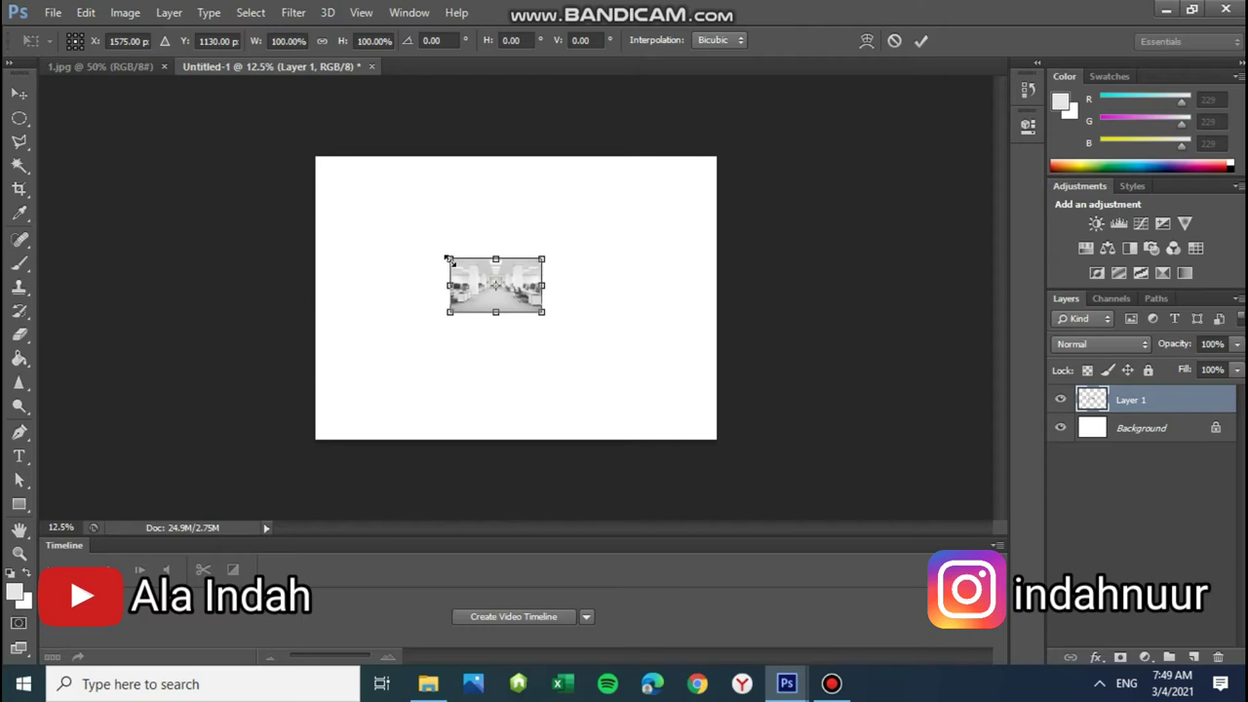
{"action": "key", "text": "shift"}
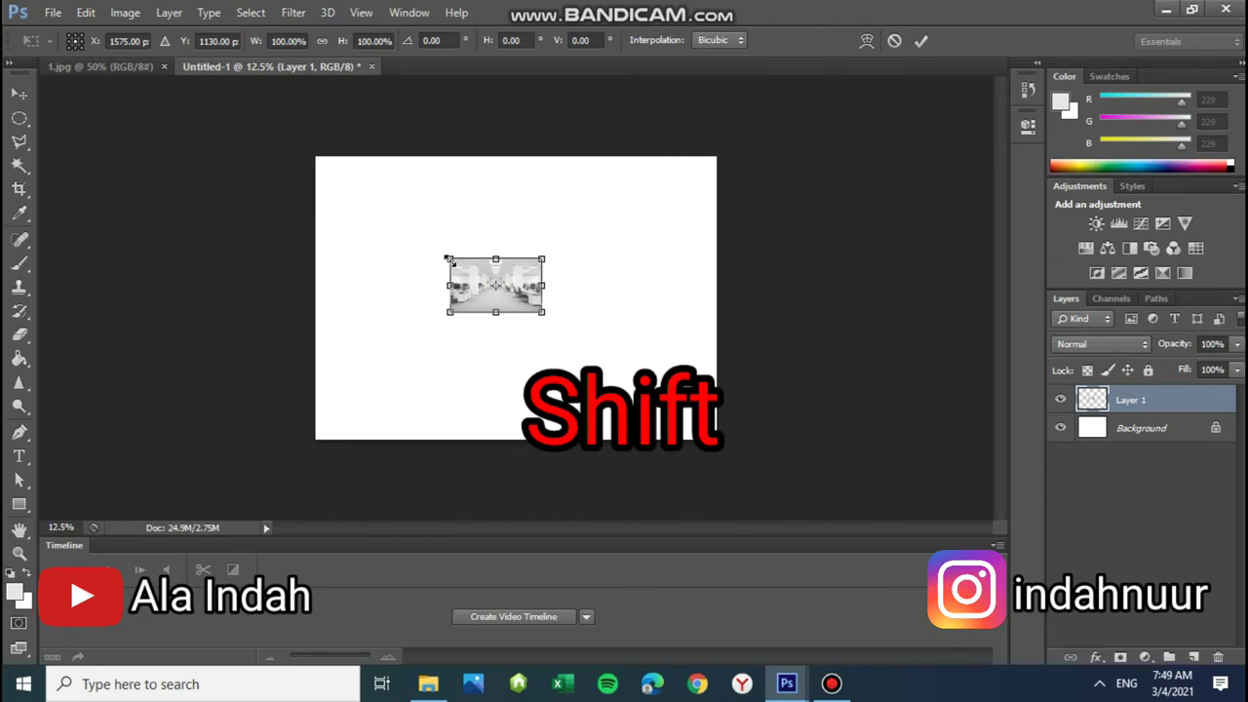
{"action": "left_click_drag", "start_coordinate": [448, 259], "coordinate": [326, 157]}
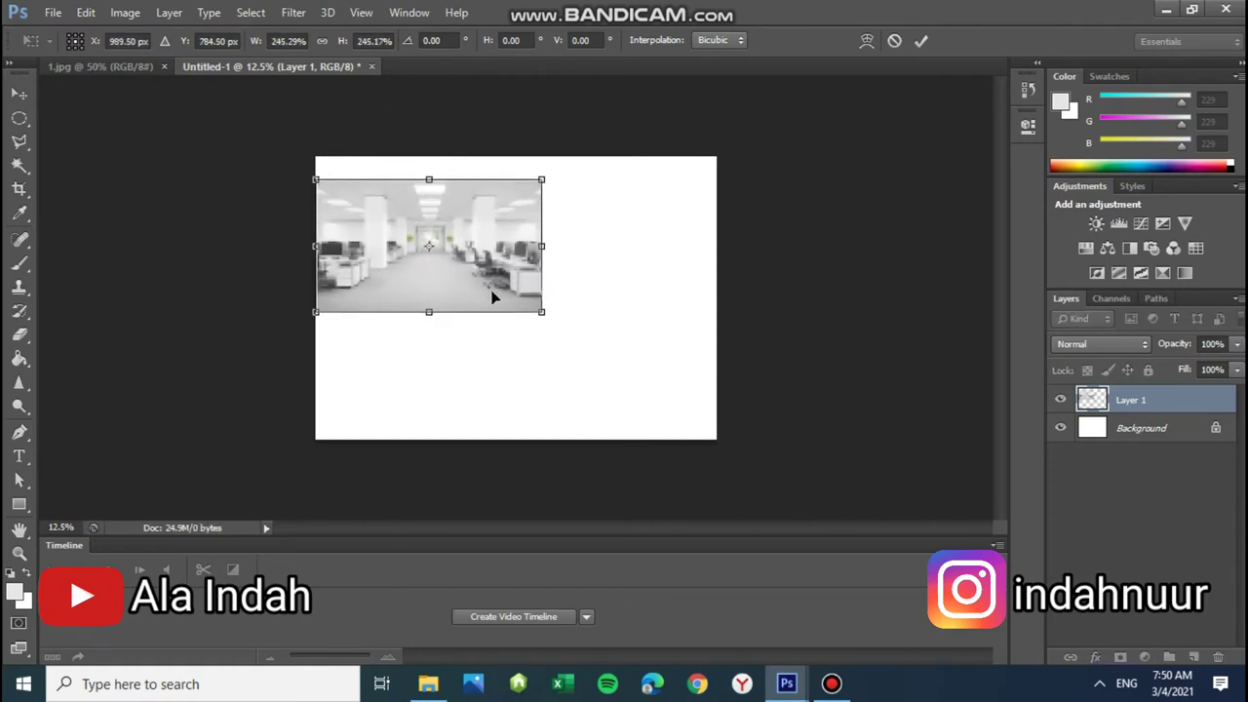
{"action": "left_click_drag", "start_coordinate": [543, 313], "coordinate": [770, 484]}
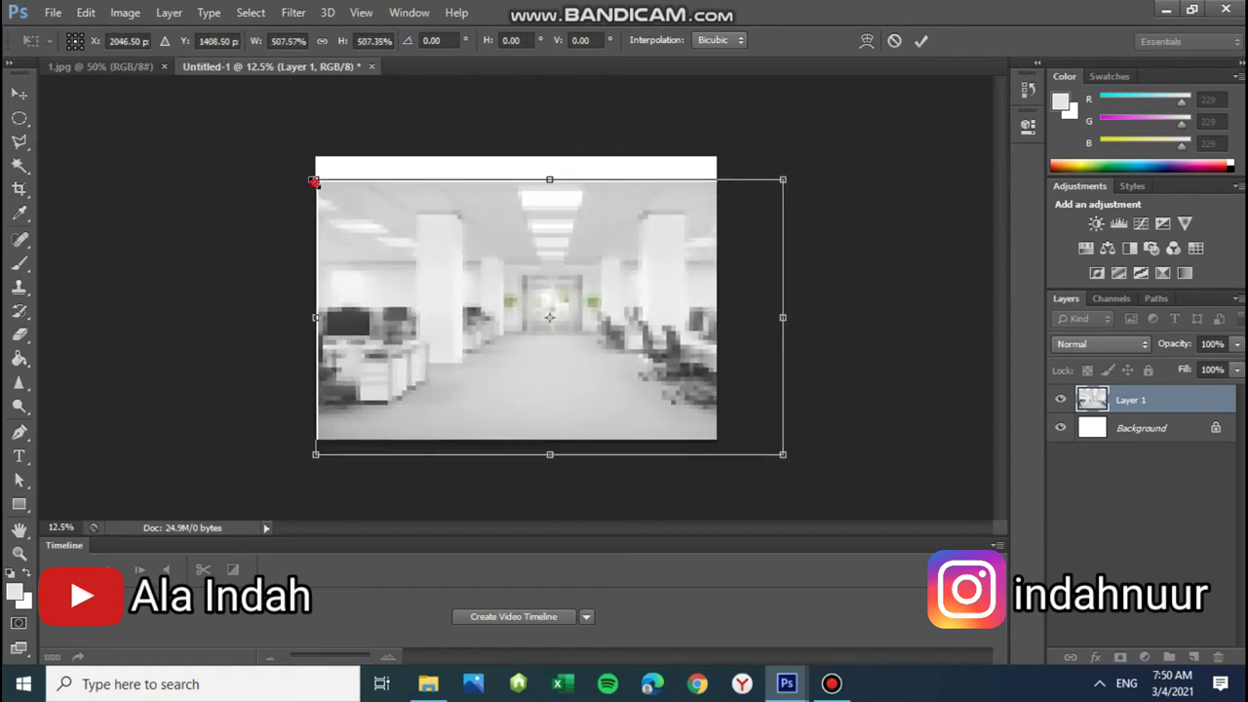
{"action": "left_click_drag", "start_coordinate": [315, 180], "coordinate": [279, 162]}
{"action": "left_click_drag", "start_coordinate": [506, 275], "coordinate": [484, 265]}
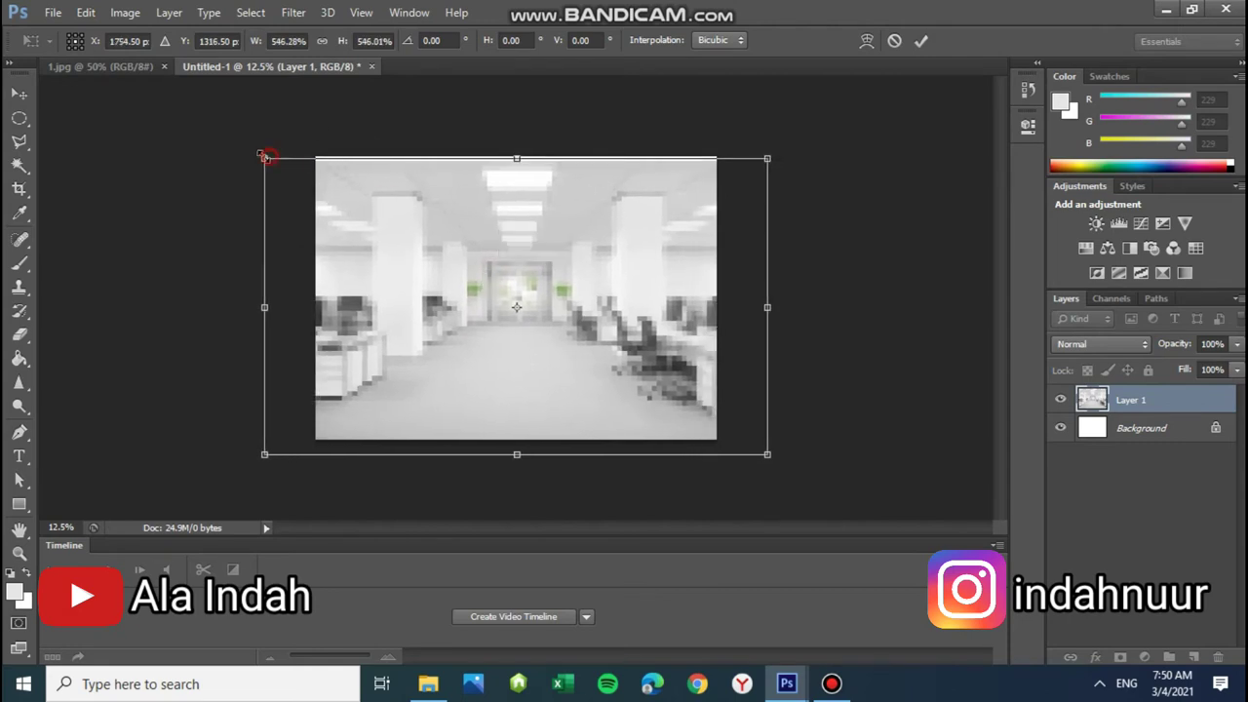
{"action": "left_click_drag", "start_coordinate": [262, 158], "coordinate": [253, 151]}
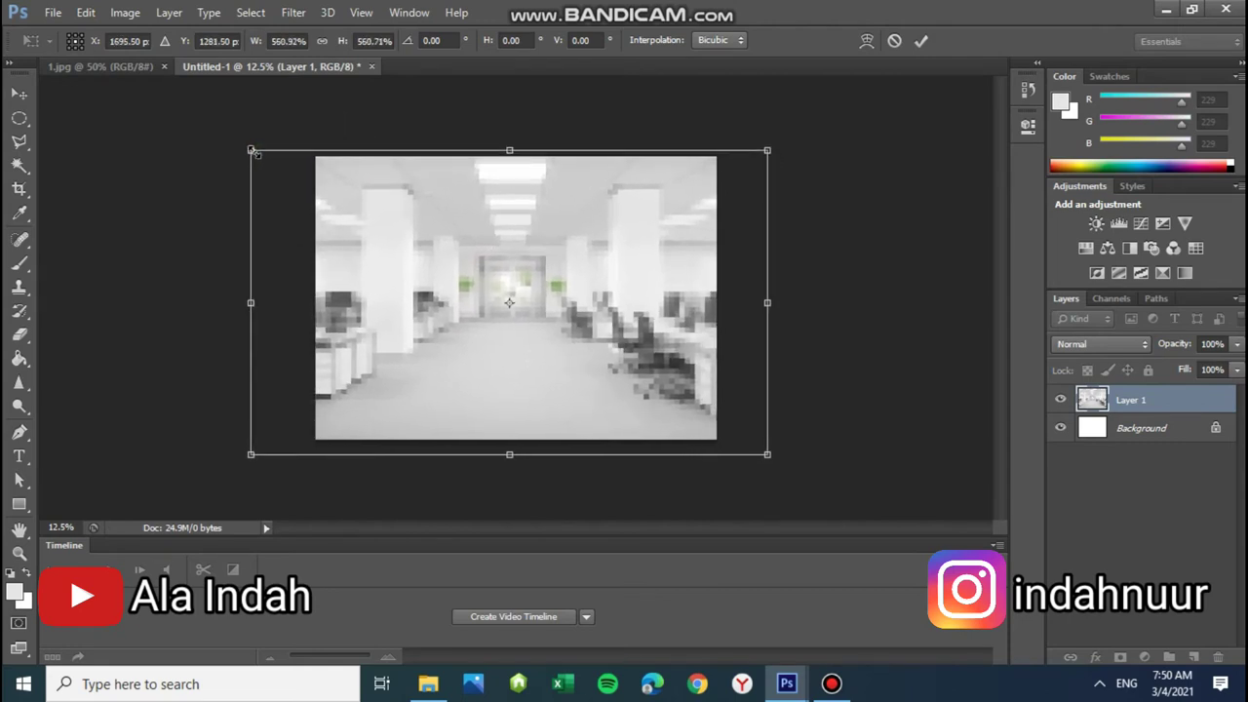
{"action": "key", "text": "Return"}
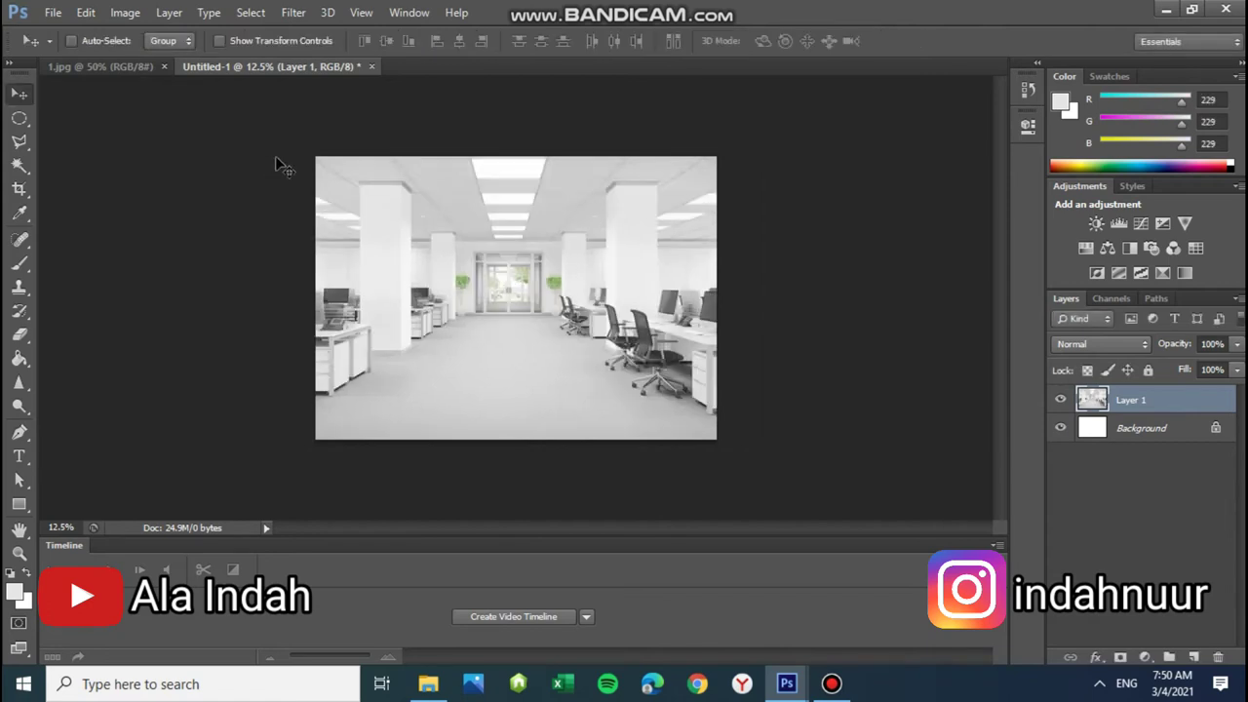
- Nudge the enlarged office photo into alignment and return to the Untitled-1 composition
{"action": "left_click_drag", "start_coordinate": [478, 267], "coordinate": [496, 280]}
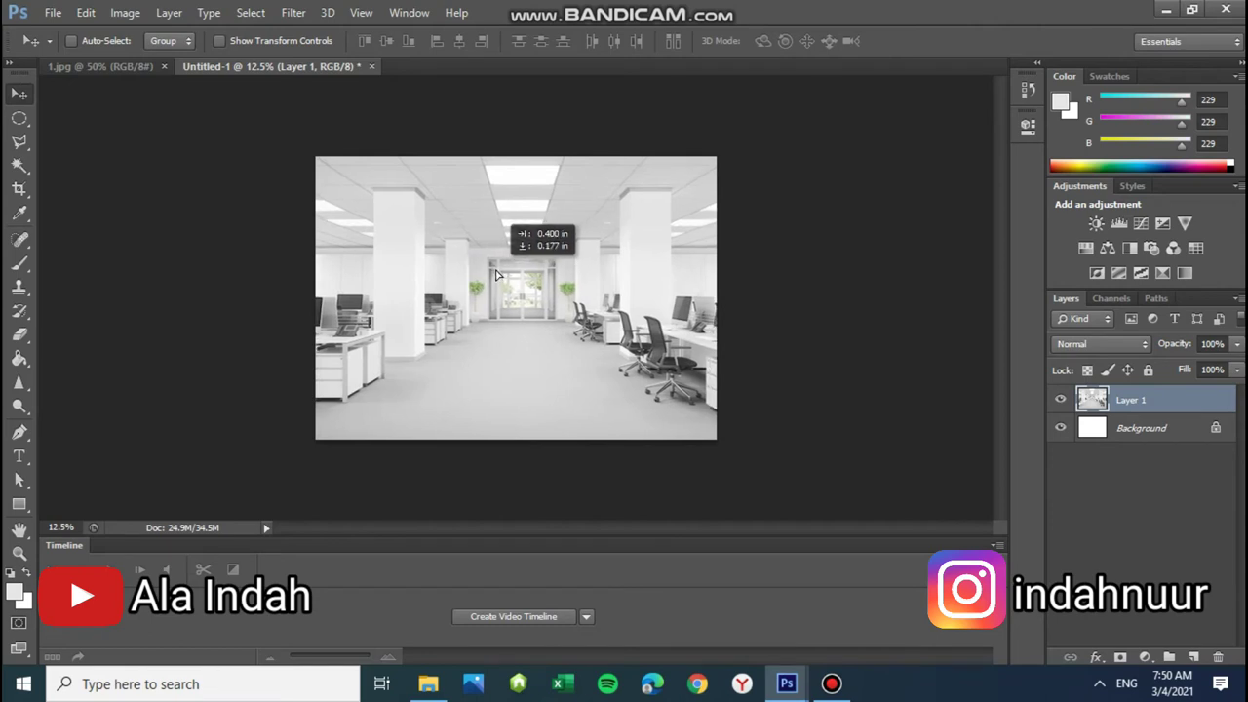
{"action": "left_click_drag", "start_coordinate": [496, 277], "coordinate": [498, 272]}
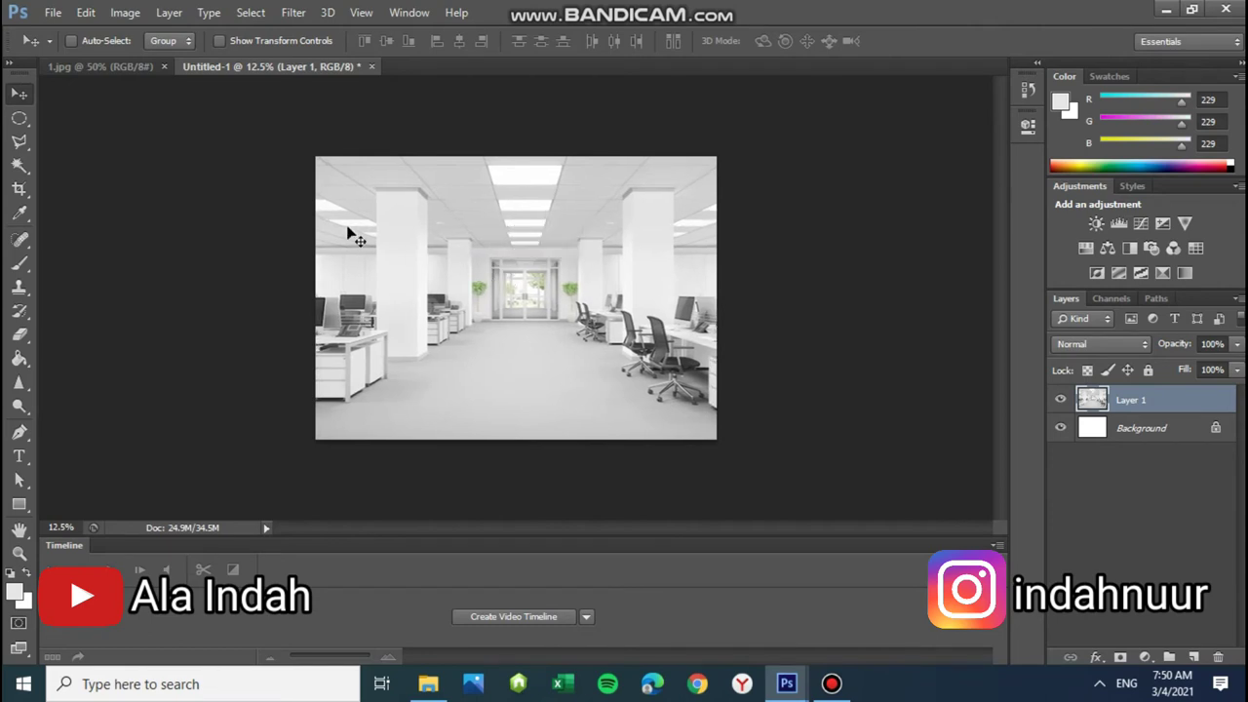
{"action": "left_click", "coordinate": [86, 65]}
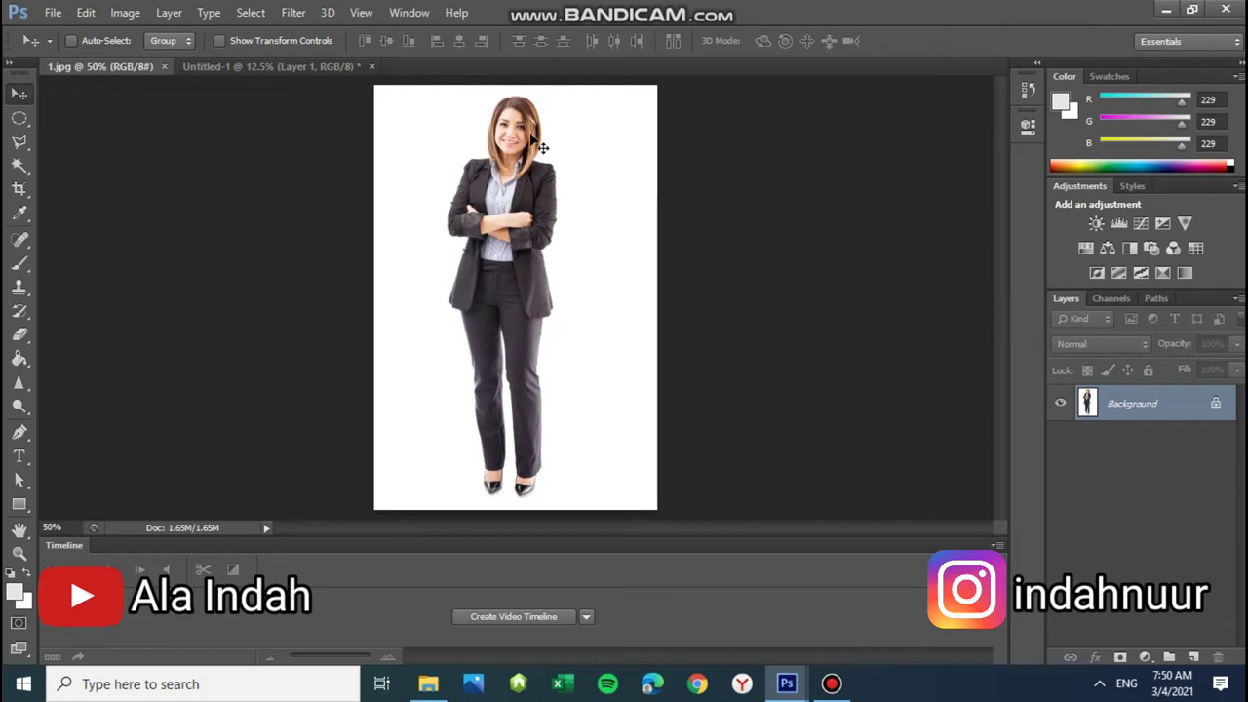
{"action": "left_click", "coordinate": [240, 74]}
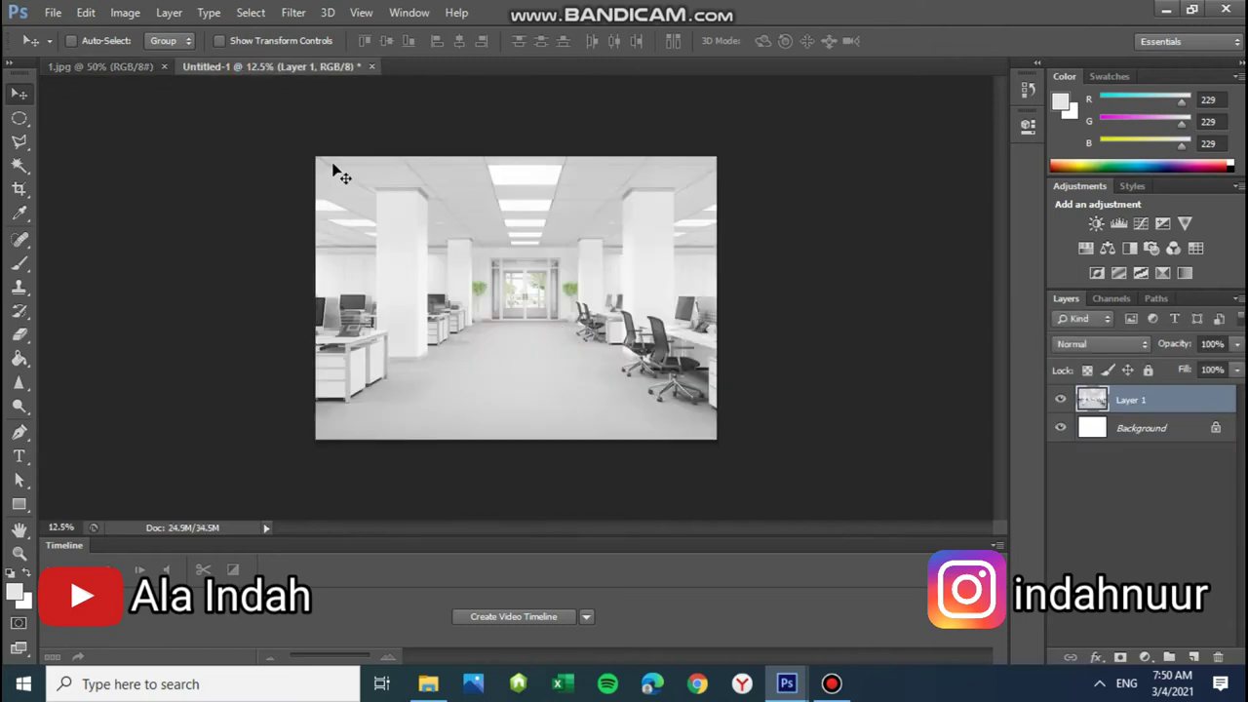
- Switch to 1.jpg and convert its locked Background into an editable Layer 0
{"action": "left_click", "coordinate": [133, 67]}
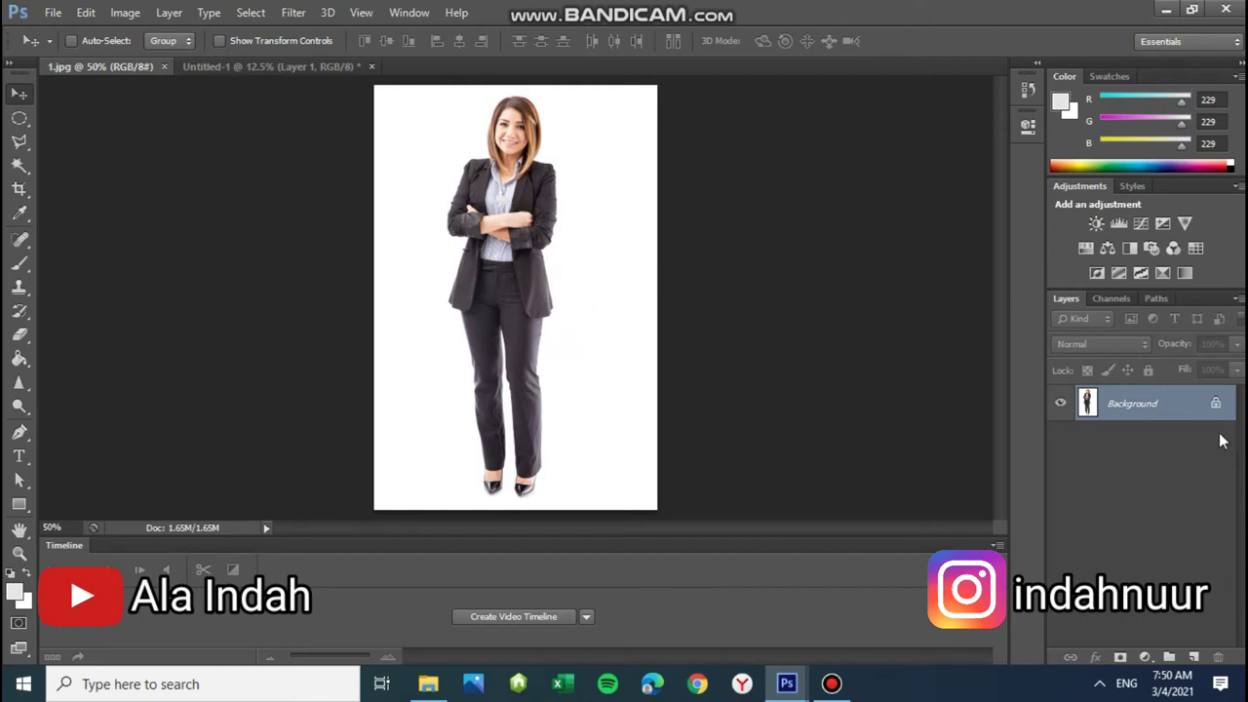
{"action": "double_click", "coordinate": [1109, 405]}
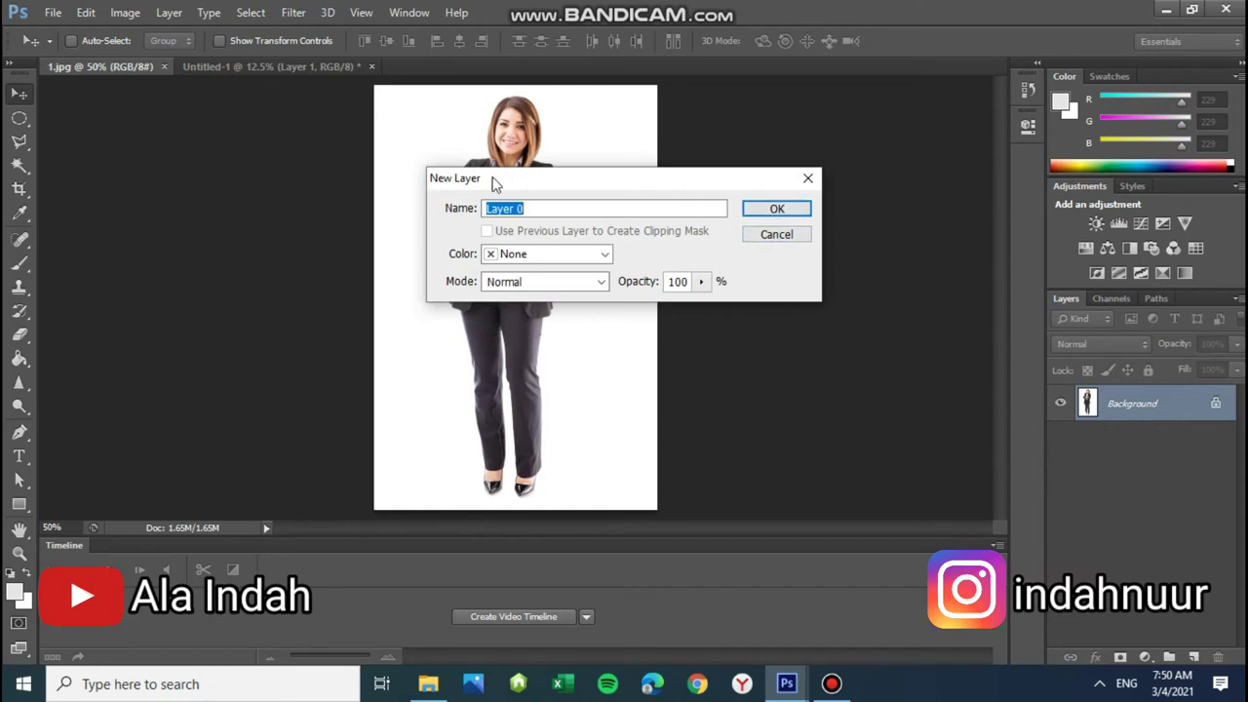
{"action": "left_click", "coordinate": [777, 209]}
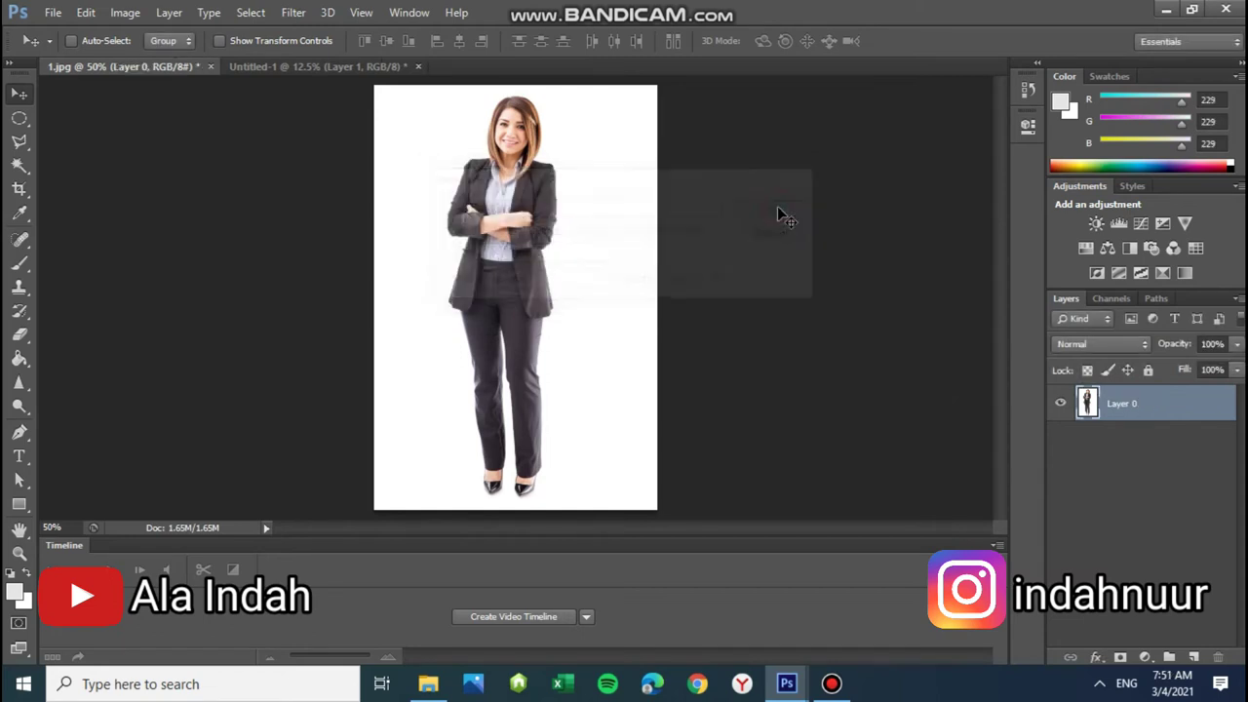
- Pick the Magic Wand Tool and select the white background around the woman
{"action": "left_click", "coordinate": [23, 168]}
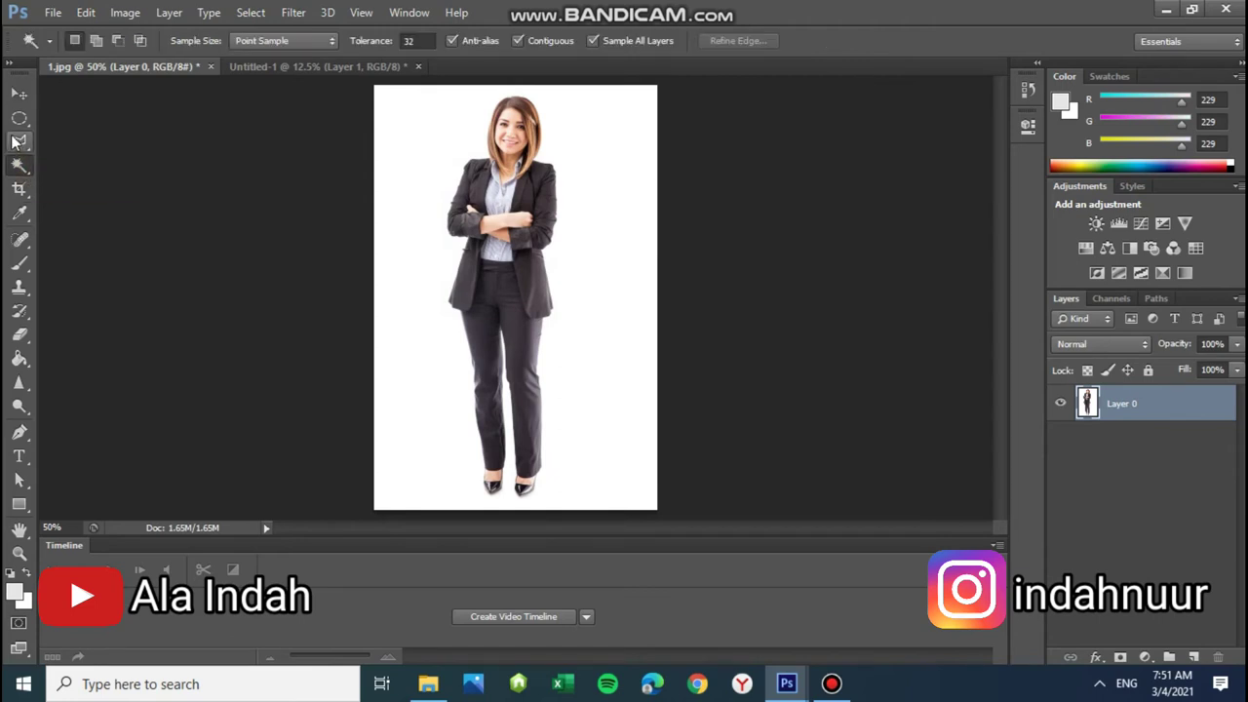
{"action": "left_click", "coordinate": [15, 143]}
{"action": "right_click", "coordinate": [34, 148]}
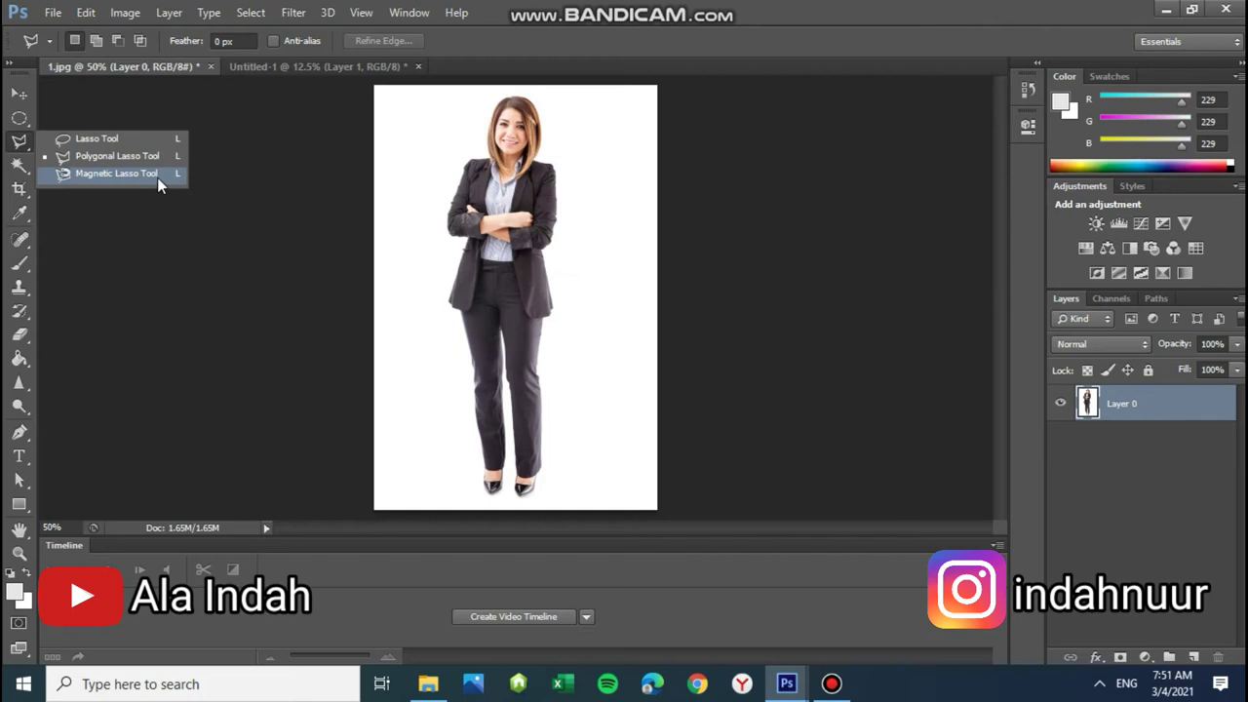
{"action": "left_click", "coordinate": [136, 160]}
{"action": "left_click", "coordinate": [17, 168]}
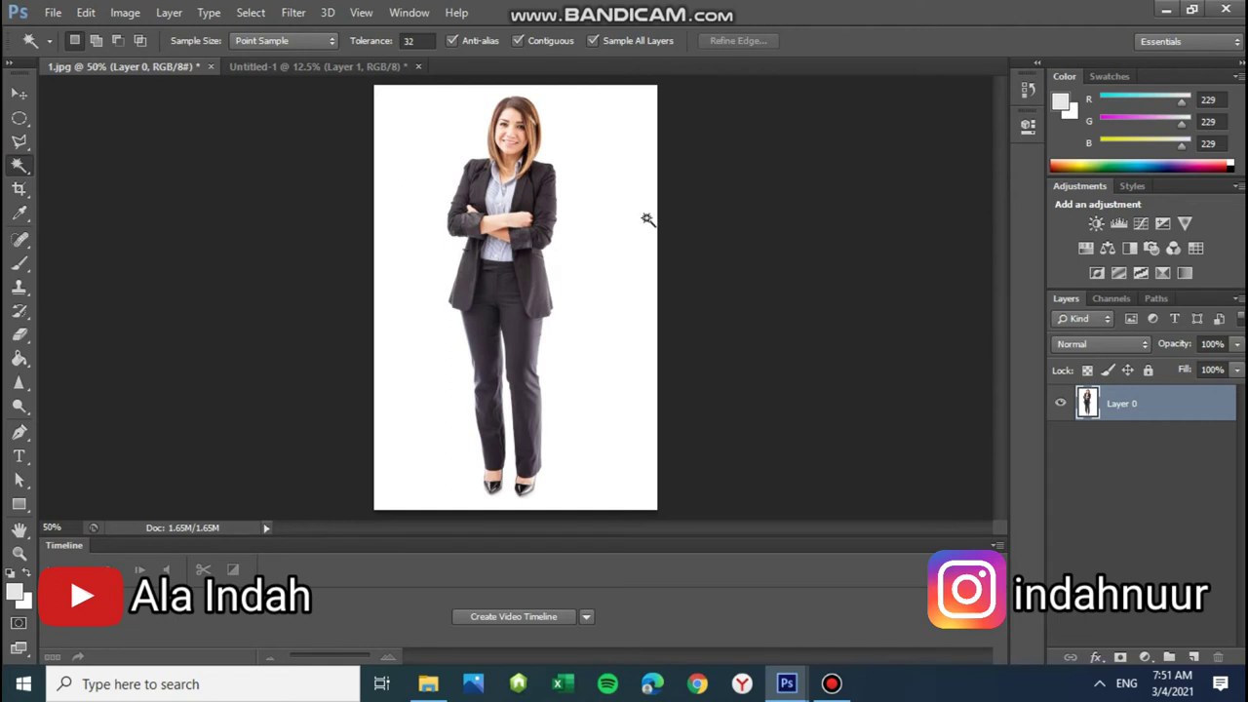
{"action": "left_click", "coordinate": [620, 275]}
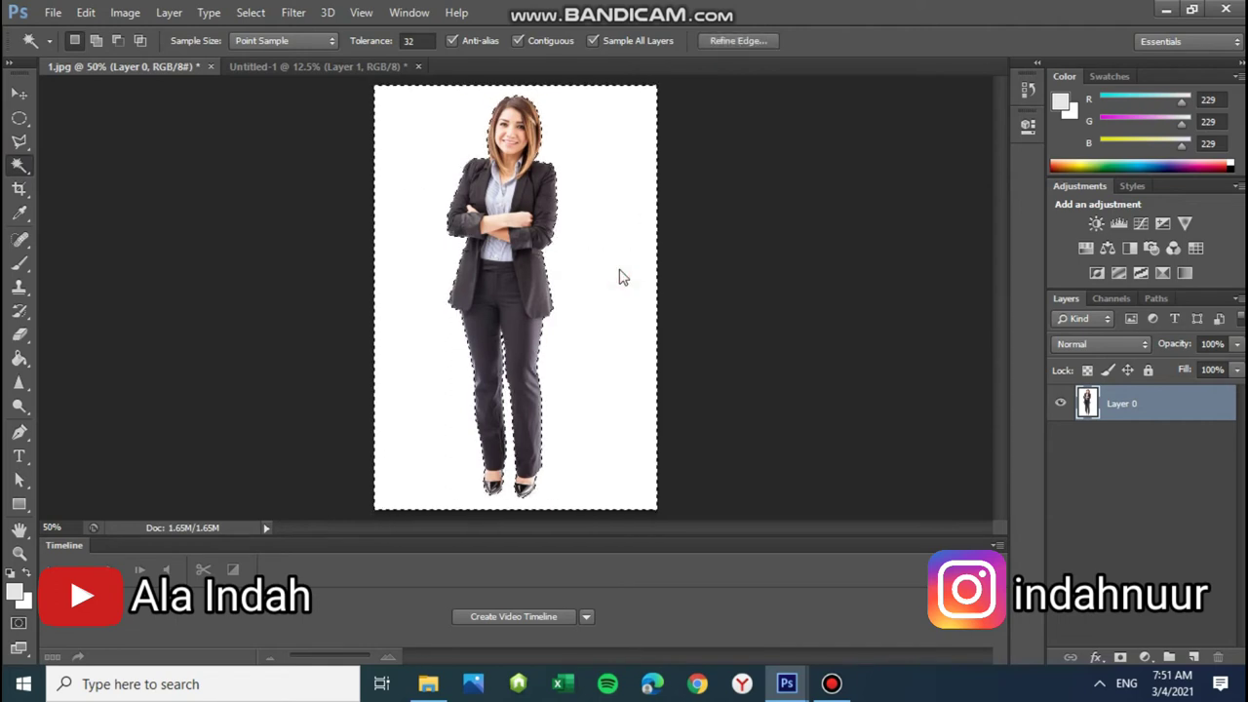
- Reselect the white background, delete it, and deselect with Ctrl+D
{"action": "right_click", "coordinate": [20, 170]}
{"action": "left_click", "coordinate": [77, 183]}
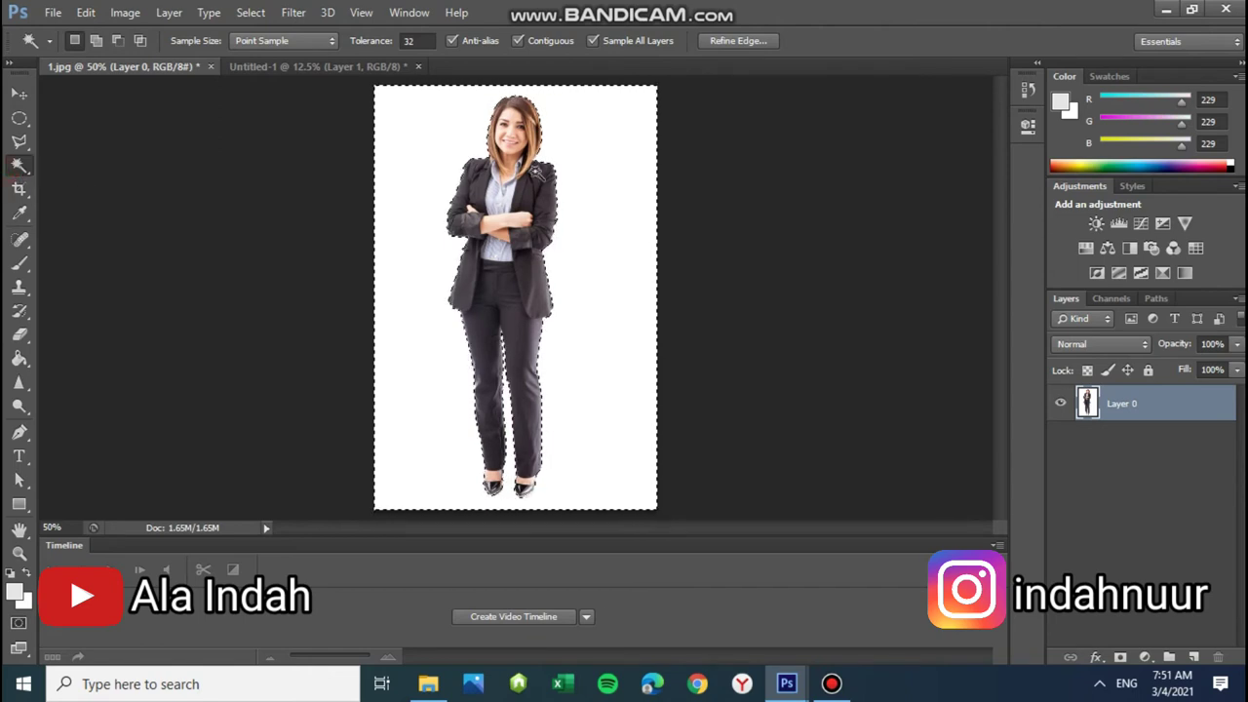
{"action": "left_click", "coordinate": [639, 261]}
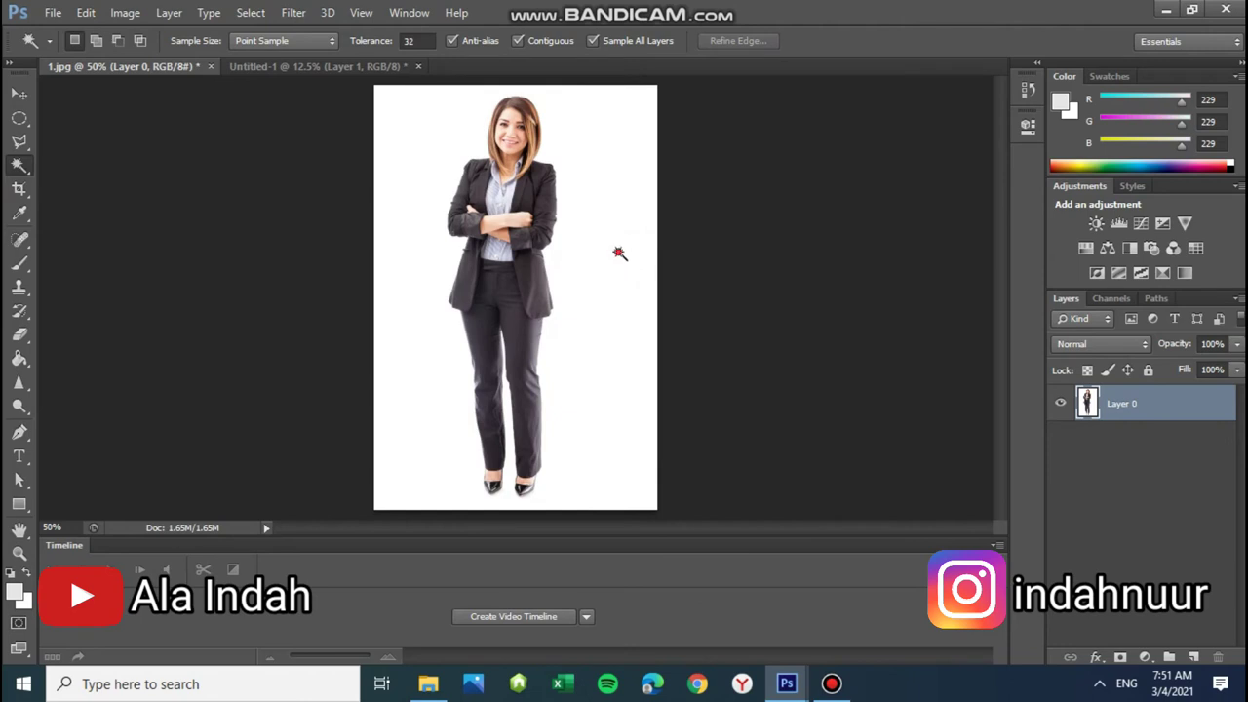
{"action": "left_click", "coordinate": [618, 256]}
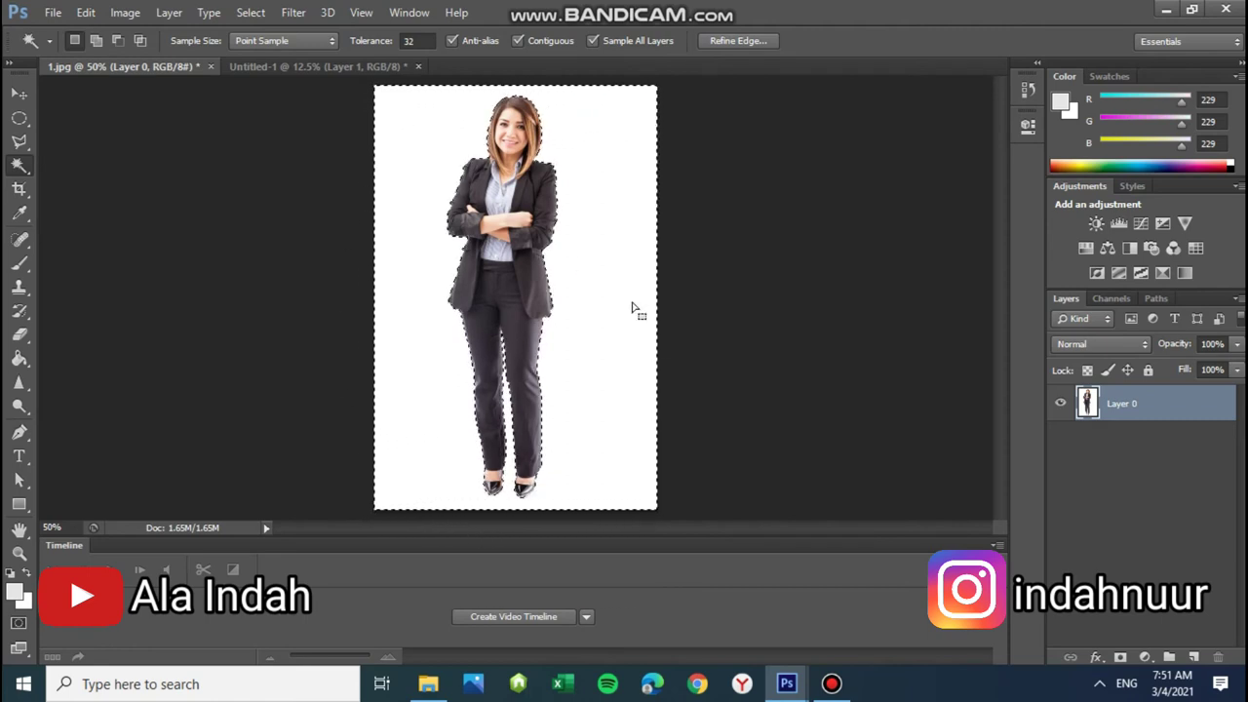
{"action": "key", "text": "Delete"}
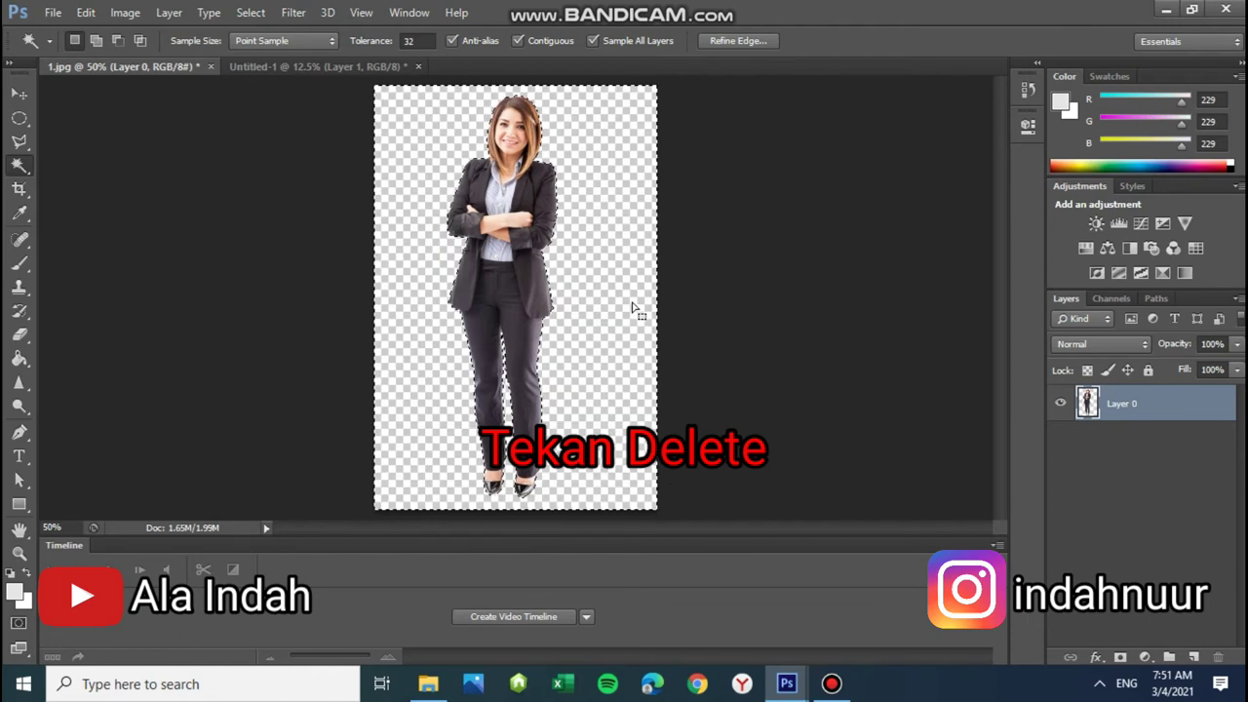
{"action": "key", "text": "ctrl+d"}
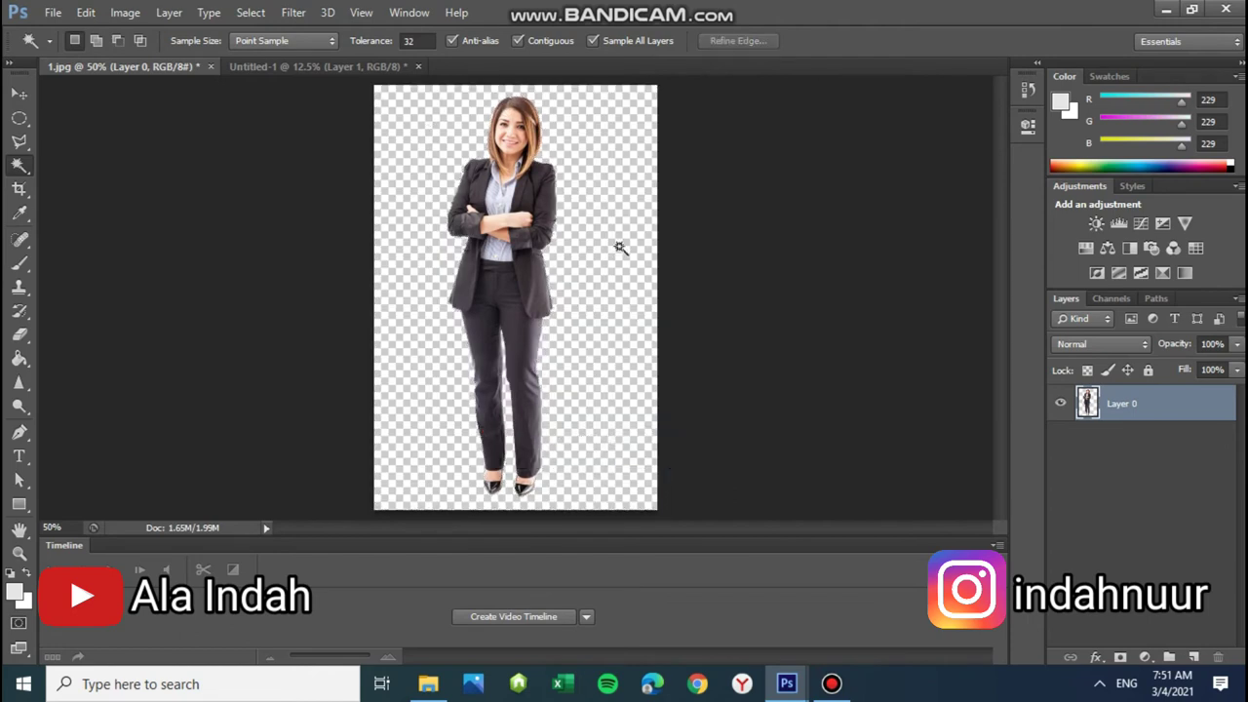
- Float 1.jpg in its own window and drag the cut-out woman onto the office document
{"action": "right_click", "coordinate": [98, 65]}
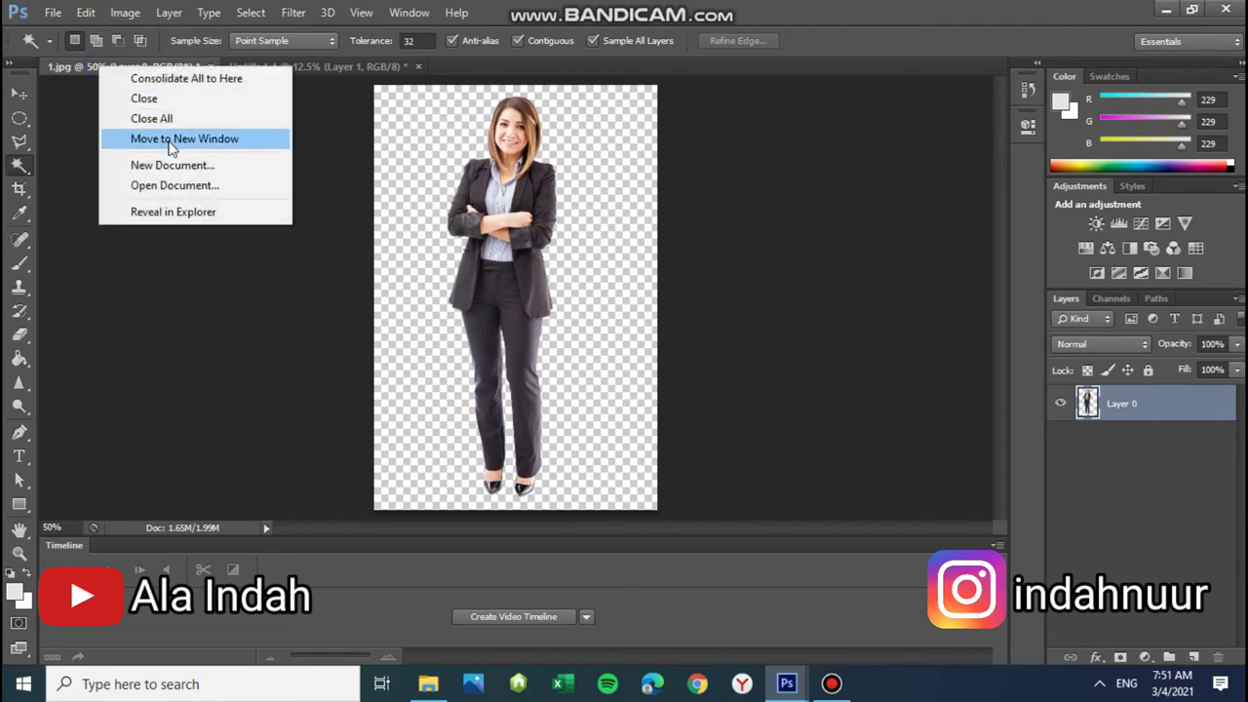
{"action": "left_click", "coordinate": [52, 72]}
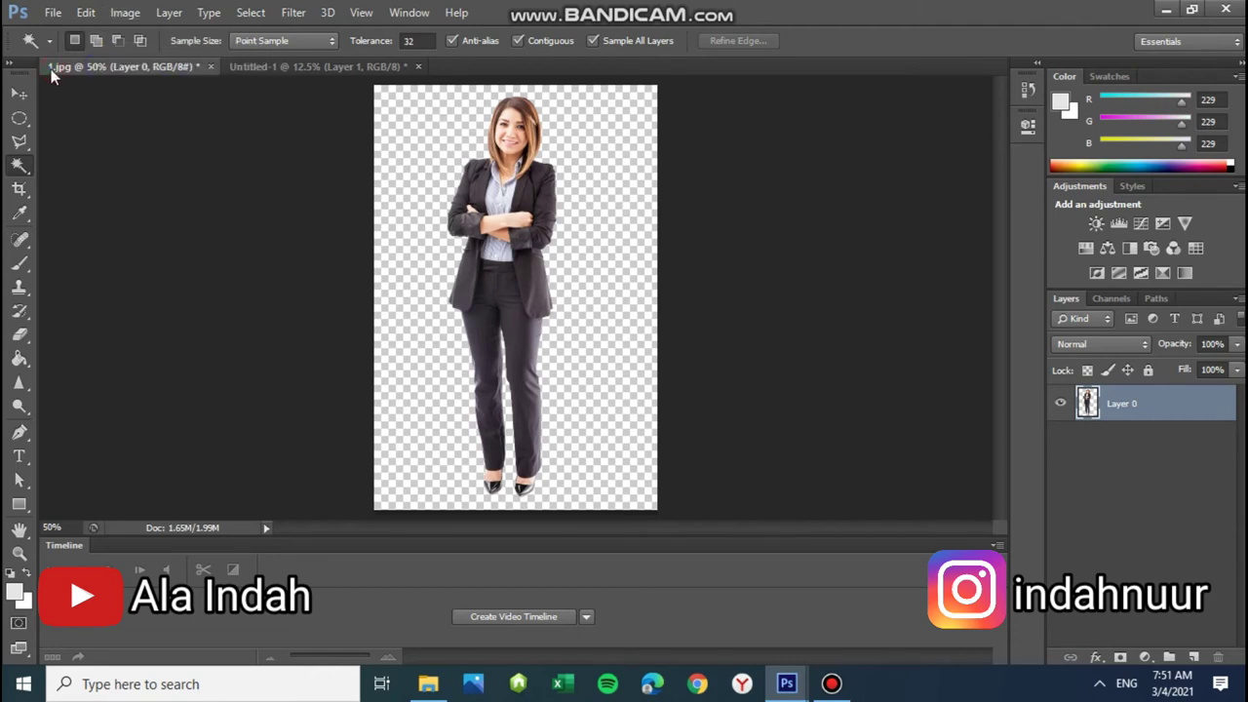
{"action": "right_click", "coordinate": [106, 62]}
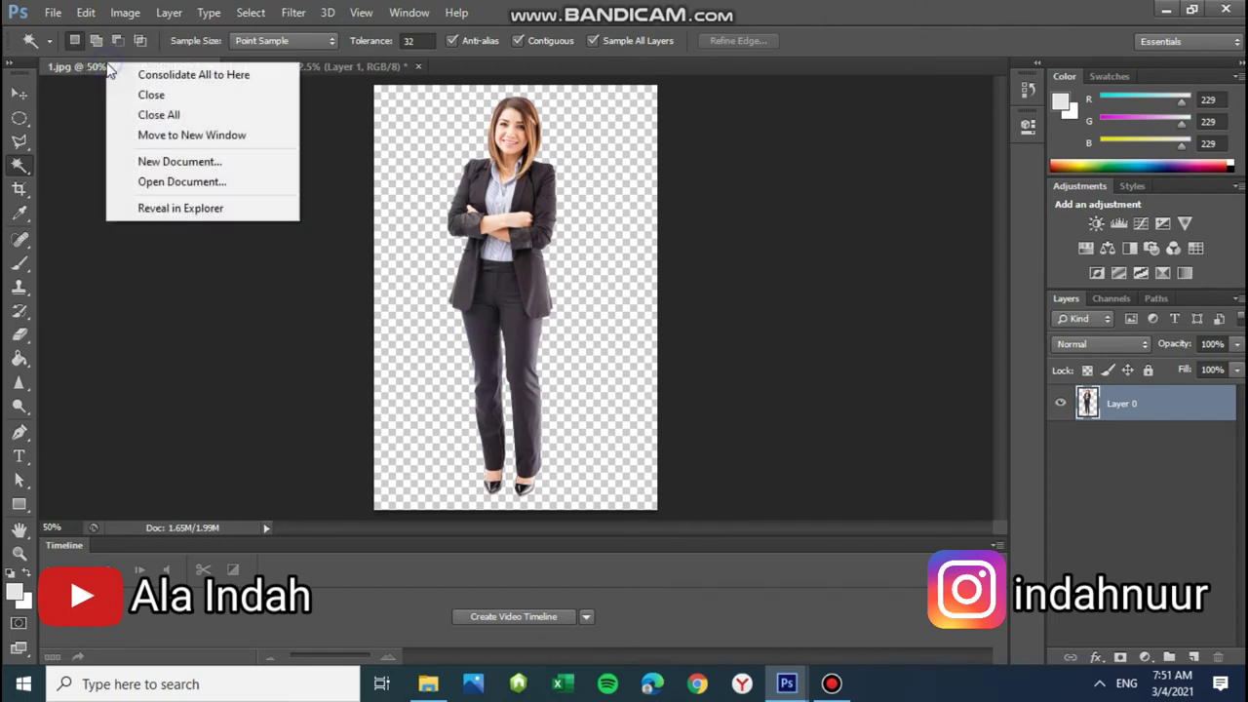
{"action": "left_click", "coordinate": [153, 135]}
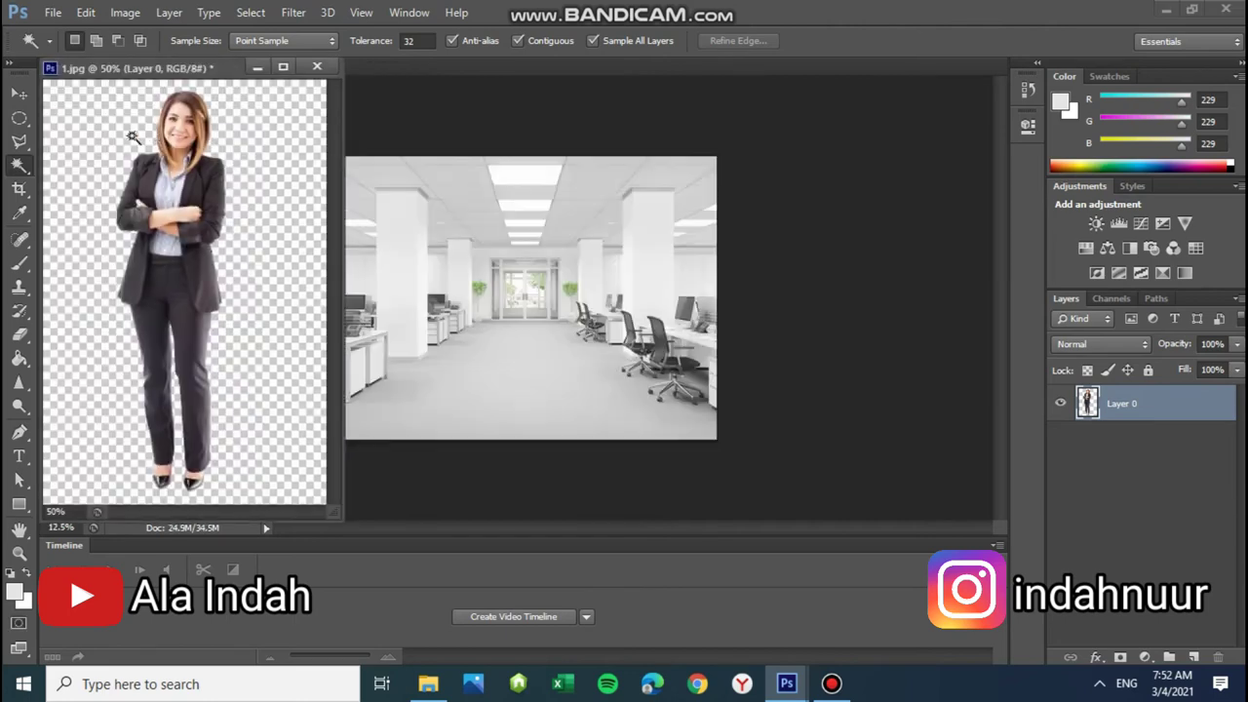
{"action": "left_click", "coordinate": [20, 96]}
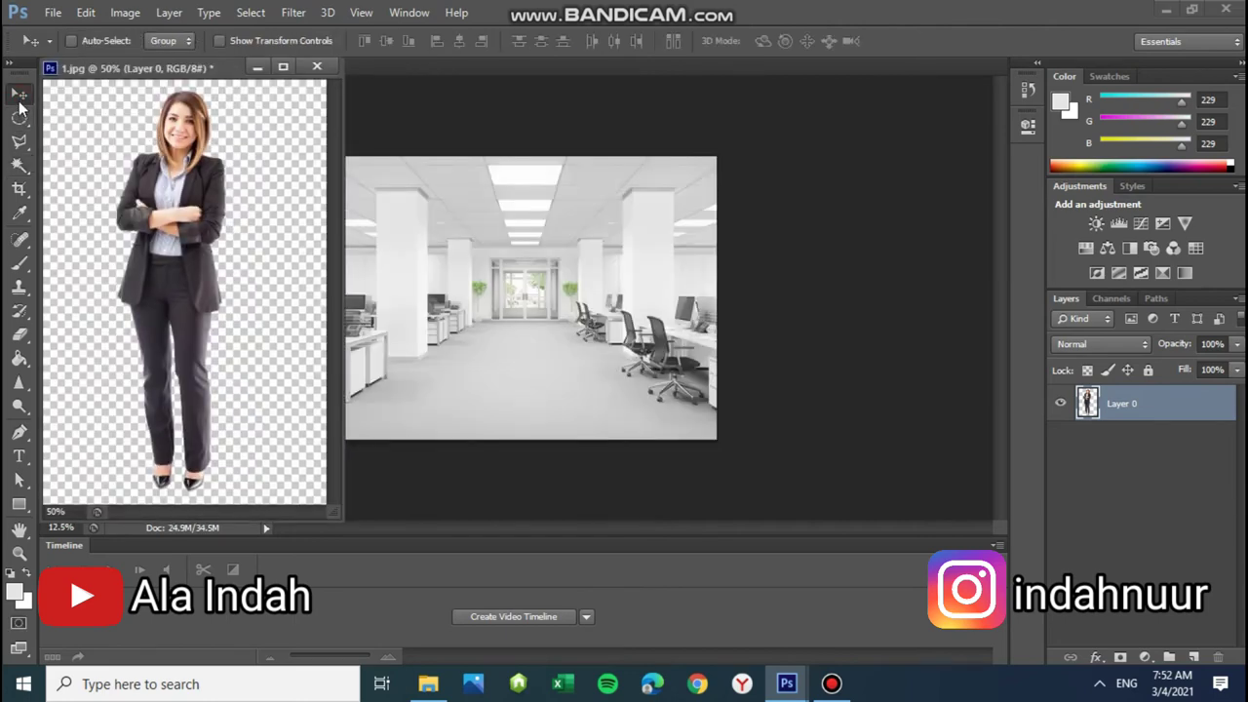
{"action": "left_click", "coordinate": [20, 117]}
{"action": "left_click_drag", "start_coordinate": [259, 244], "coordinate": [515, 353]}
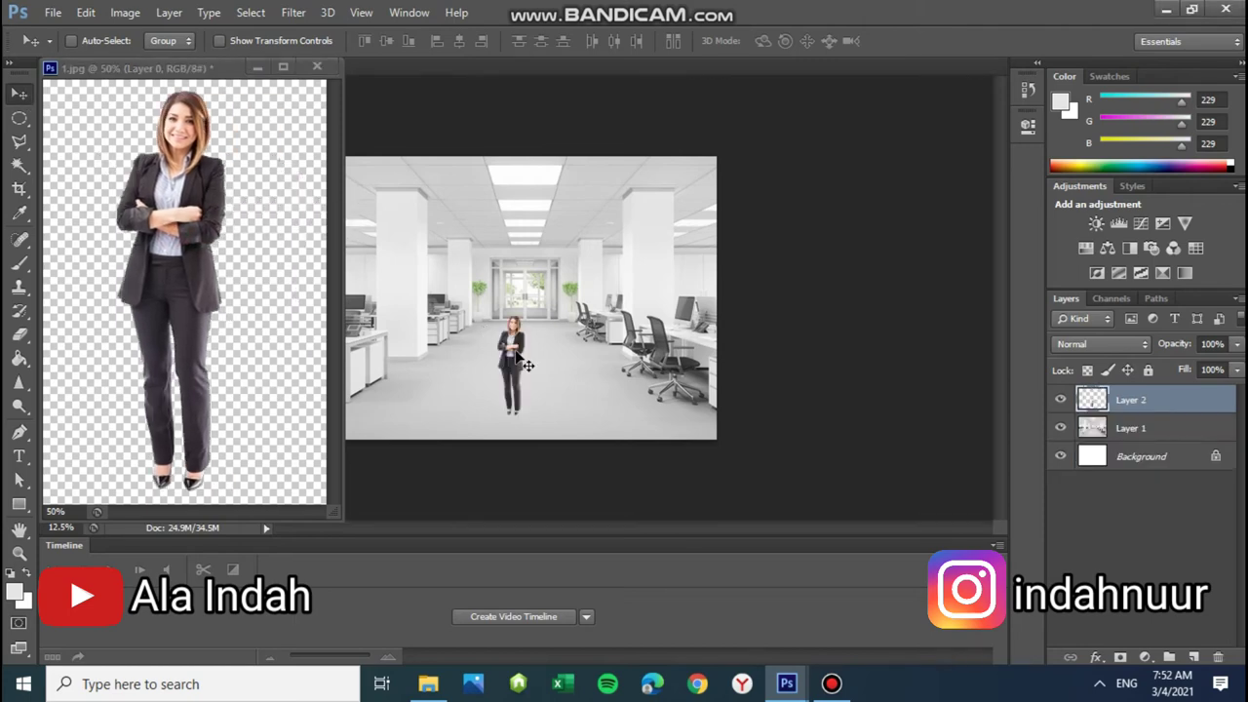
- Position the woman (Layer 2) in the office scene and Free Transform her to about 174%
{"action": "left_click", "coordinate": [257, 67]}
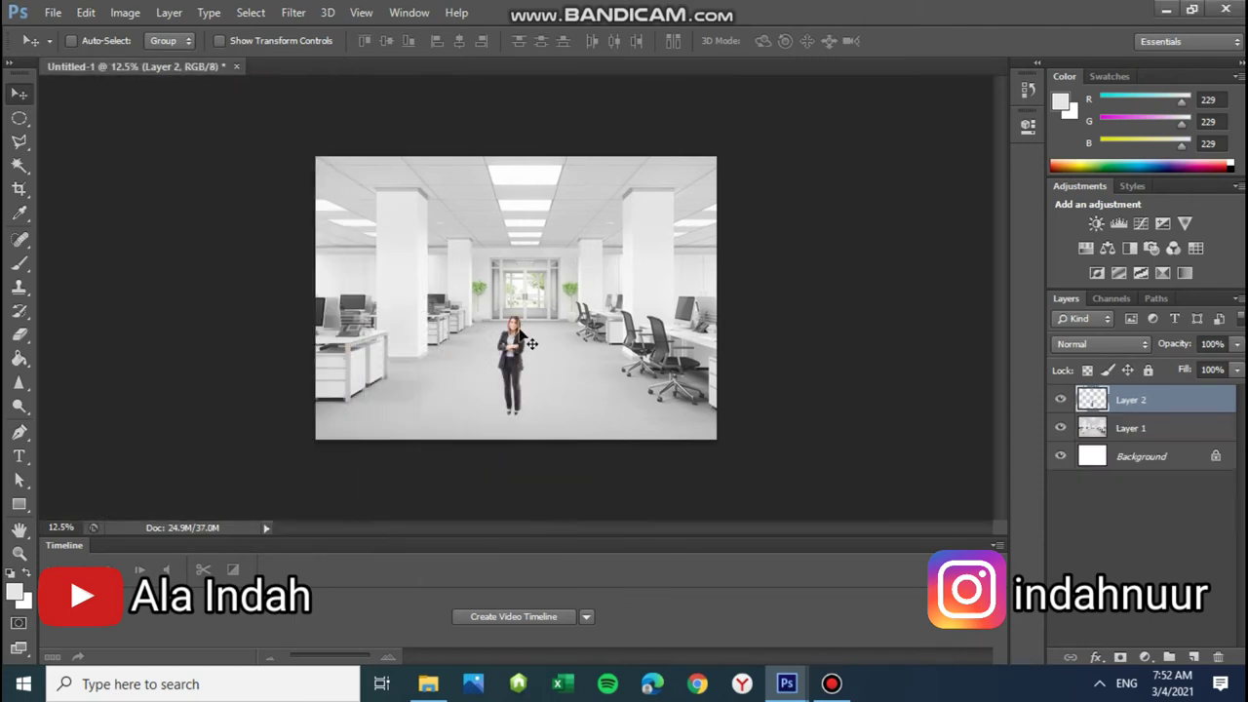
{"action": "mouse_move", "coordinate": [513, 359]}
{"action": "left_mouse_down"}
{"action": "mouse_move", "coordinate": [529, 346]}
{"action": "mouse_move", "coordinate": [520, 359]}
{"action": "mouse_move", "coordinate": [535, 376]}
{"action": "left_mouse_up"}
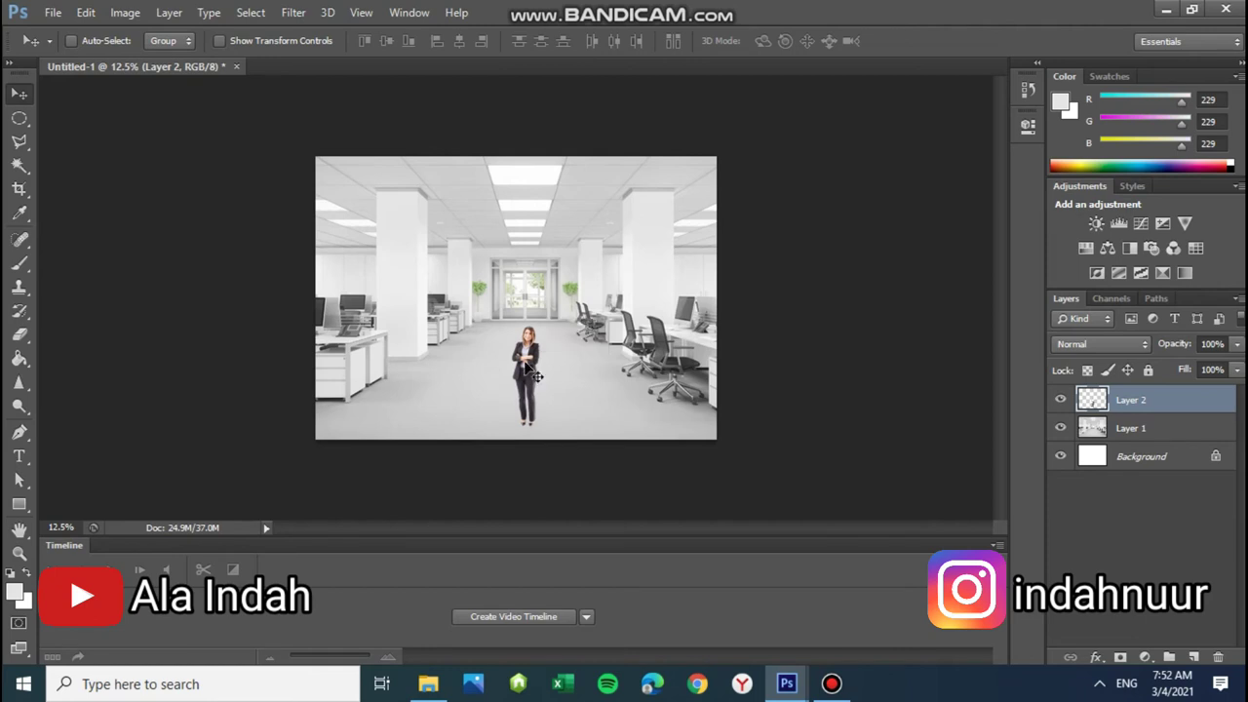
{"action": "left_click_drag", "start_coordinate": [524, 365], "coordinate": [530, 378]}
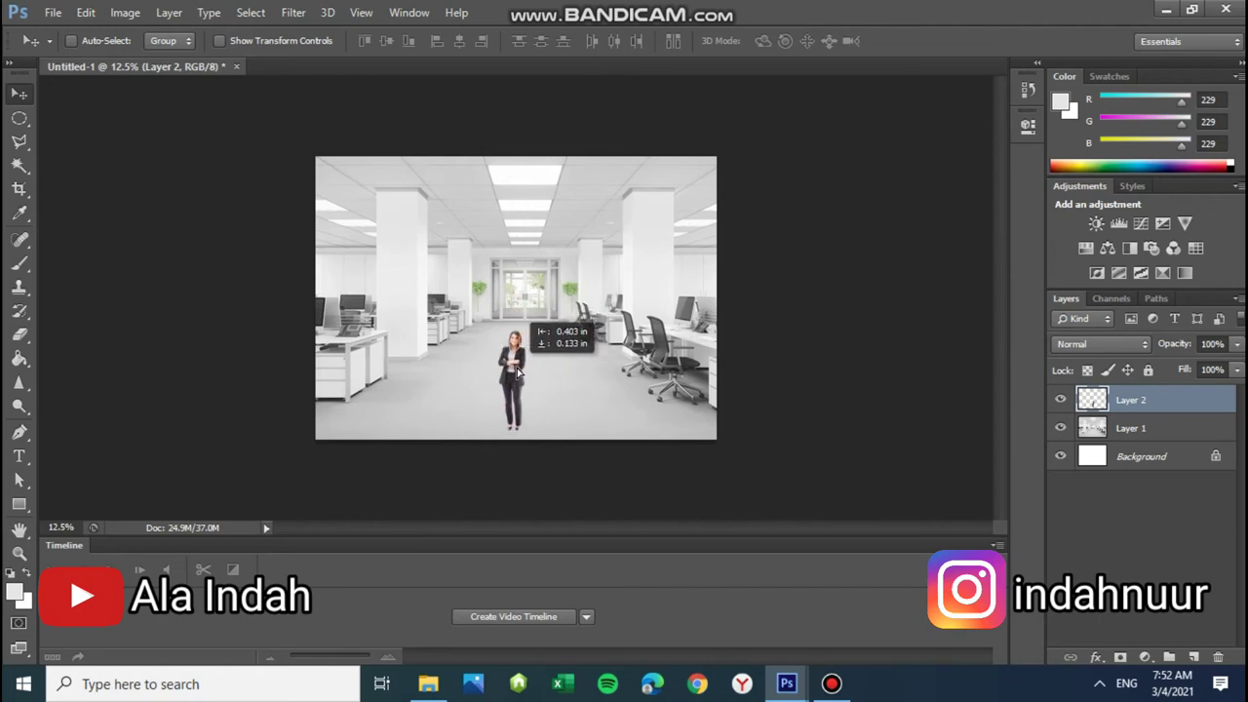
{"action": "left_click_drag", "start_coordinate": [529, 379], "coordinate": [511, 372]}
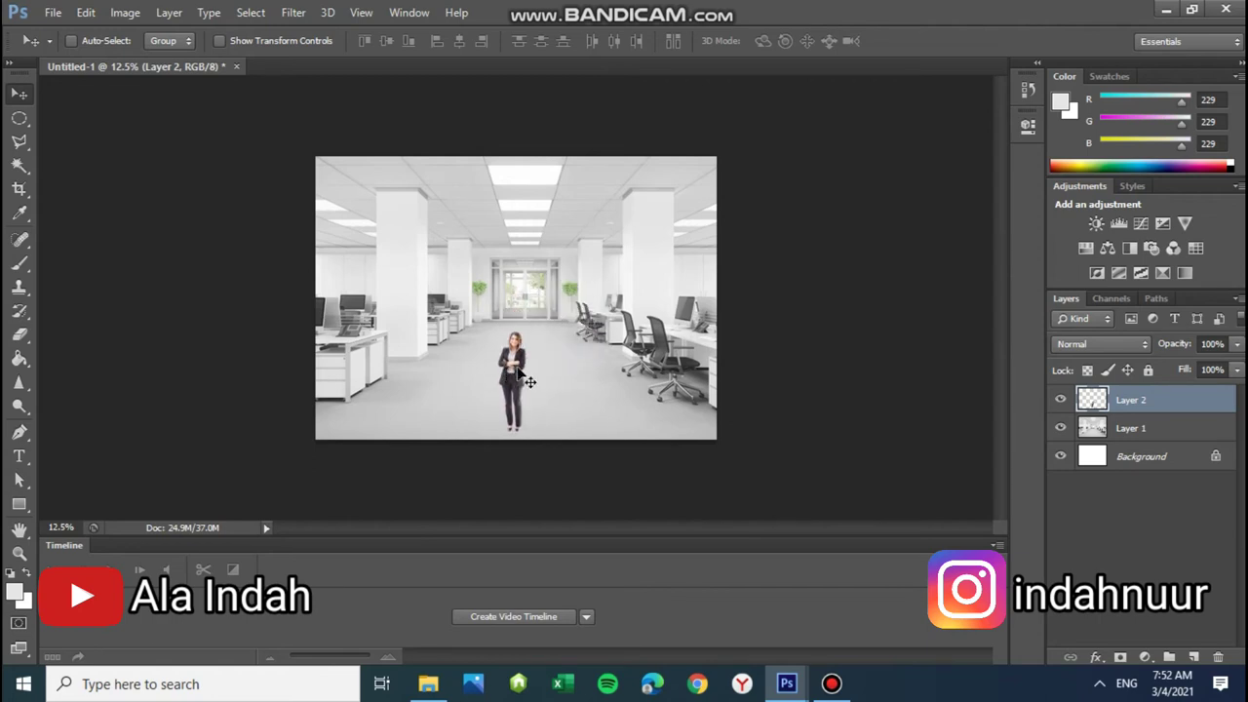
{"action": "key", "text": "ctrl+t"}
{"action": "left_click_drag", "start_coordinate": [498, 335], "coordinate": [448, 270]}
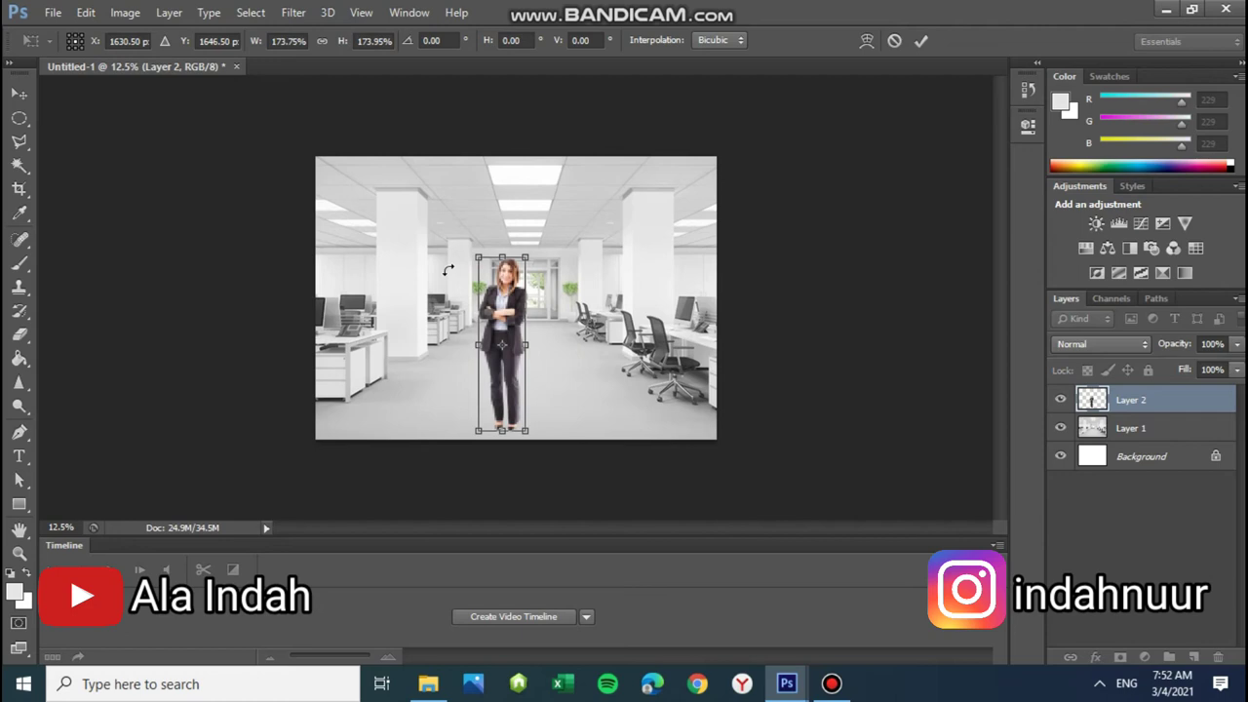
- Apply the enlargement, then scale the businesswoman up further and shift her toward the aisle centre
{"action": "key", "text": "Return"}
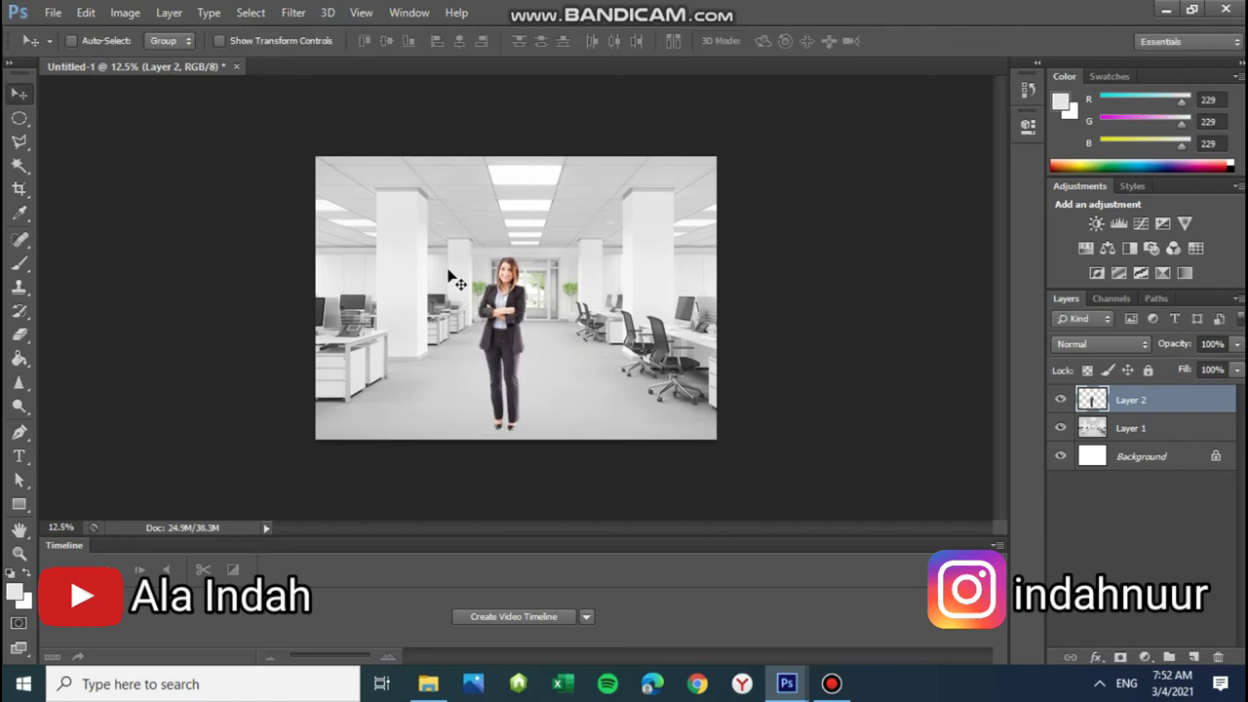
{"action": "left_click_drag", "start_coordinate": [502, 331], "coordinate": [525, 364]}
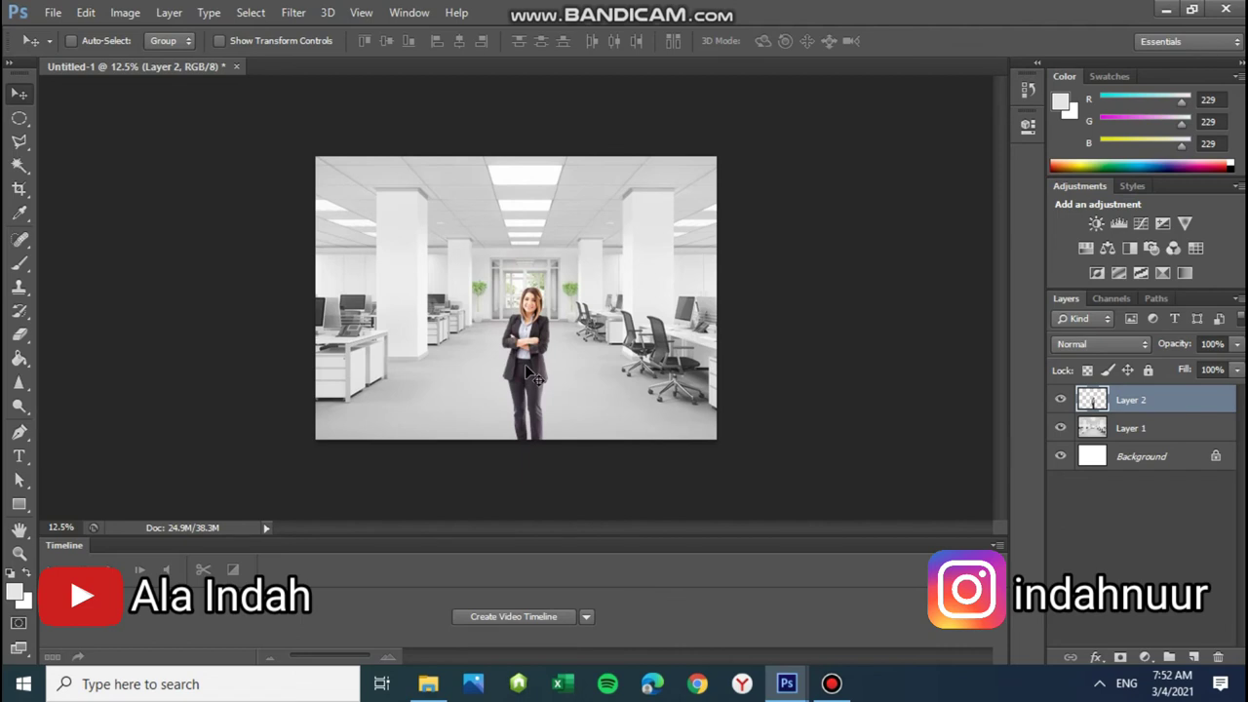
{"action": "key", "text": "ctrl+t"}
{"action": "mouse_move", "coordinate": [495, 287]}
{"action": "left_mouse_down"}
{"action": "mouse_move", "coordinate": [480, 254]}
{"action": "mouse_move", "coordinate": [485, 275]}
{"action": "left_mouse_up"}
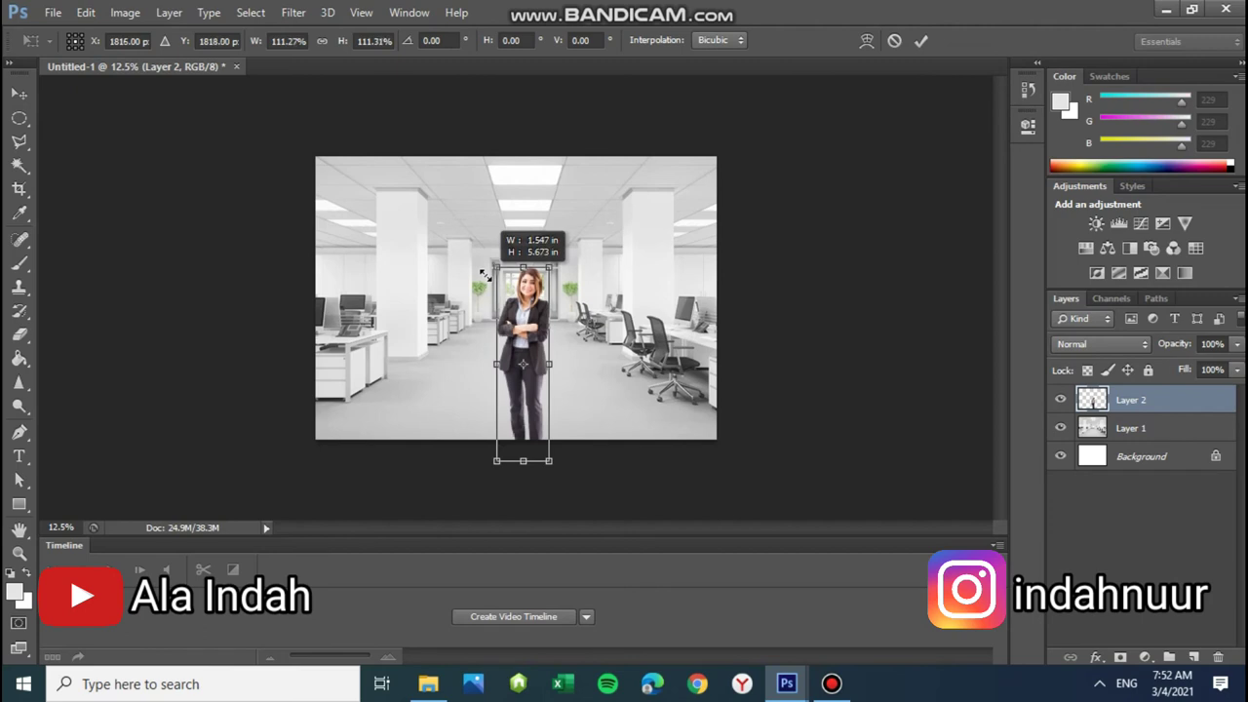
{"action": "key", "text": "Return"}
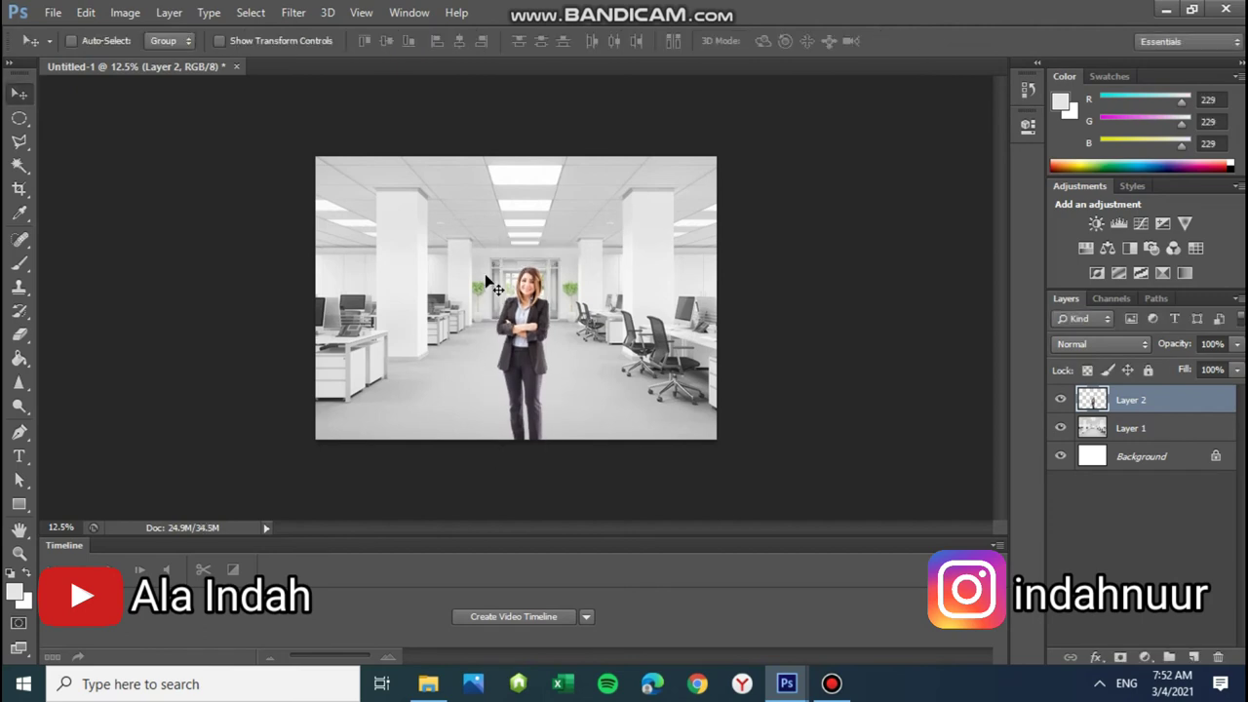
{"action": "left_click_drag", "start_coordinate": [543, 351], "coordinate": [528, 338]}
- Enlarge the woman slightly once more and nudge her down into the centre of the aisle
{"action": "key", "text": "ctrl+t"}
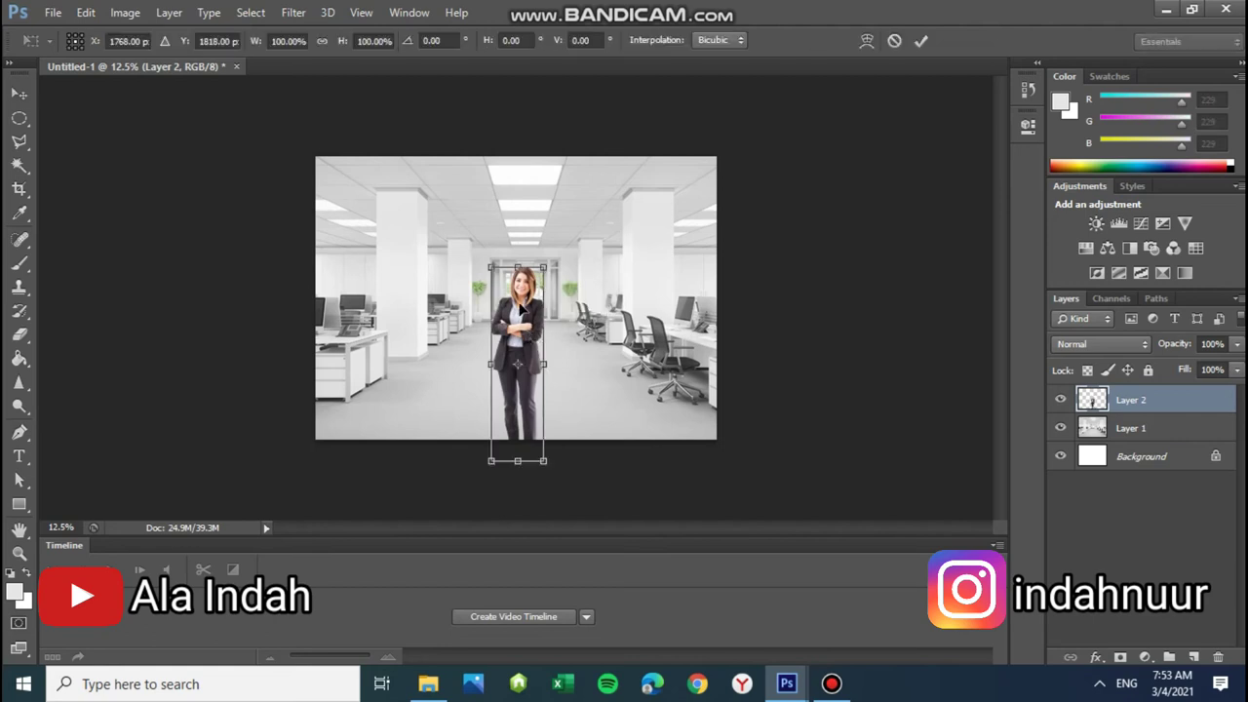
{"action": "left_click_drag", "start_coordinate": [490, 266], "coordinate": [484, 252]}
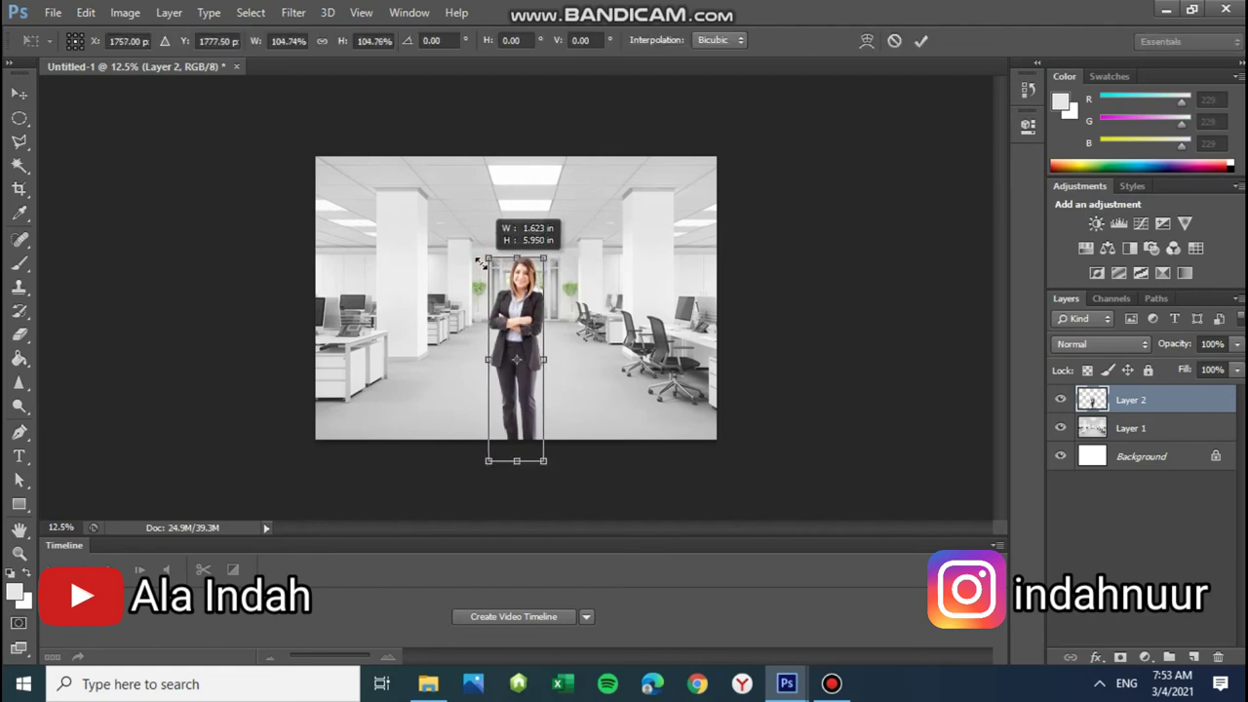
{"action": "key", "text": "Return"}
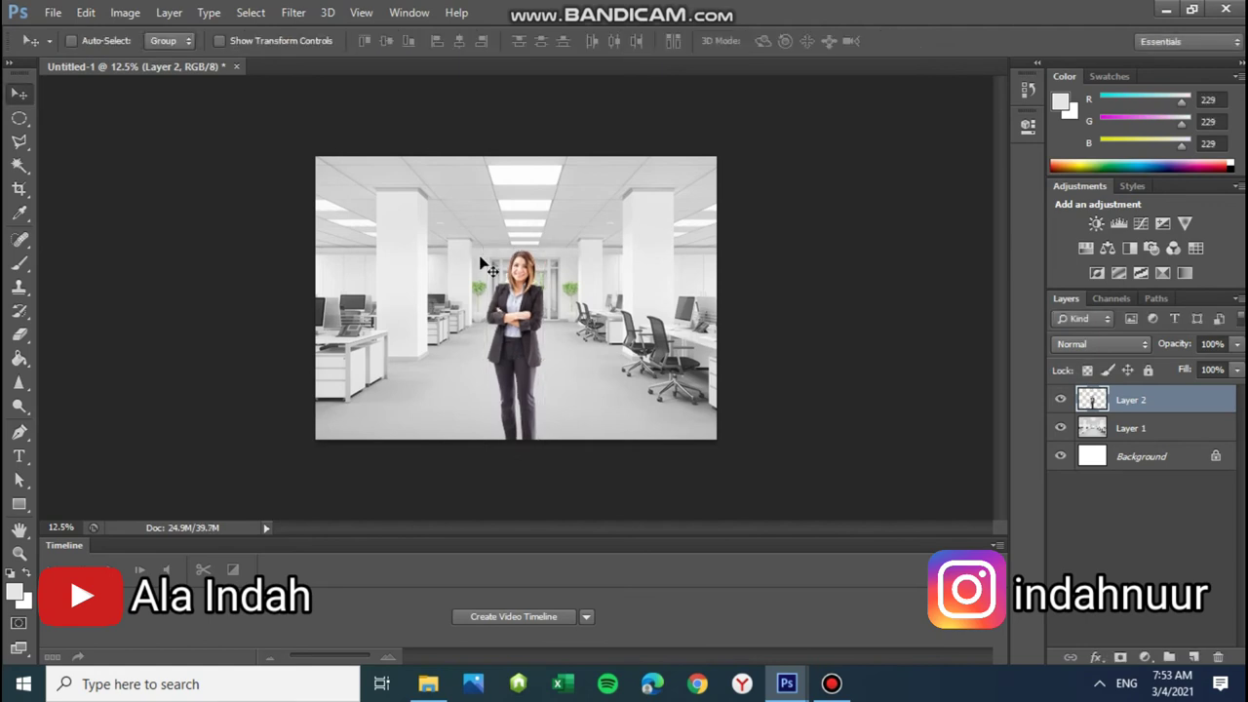
{"action": "left_click_drag", "start_coordinate": [520, 297], "coordinate": [522, 310]}
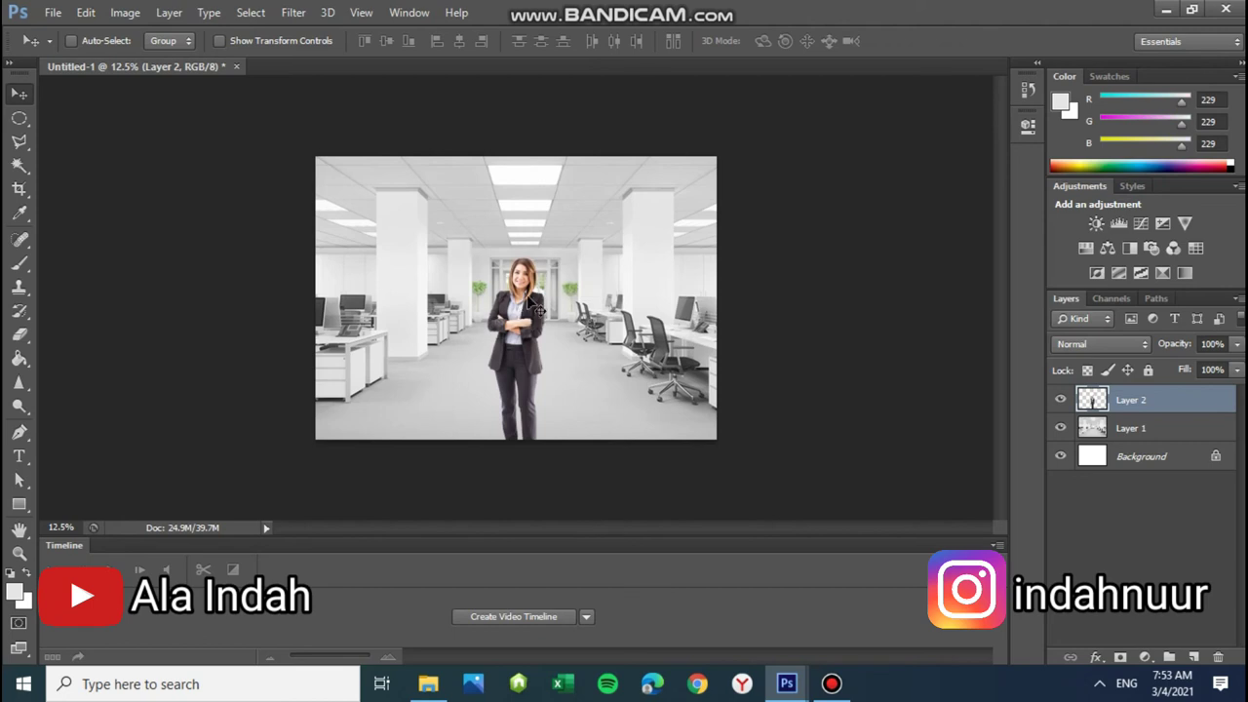
{"action": "left_click_drag", "start_coordinate": [519, 300], "coordinate": [518, 303]}
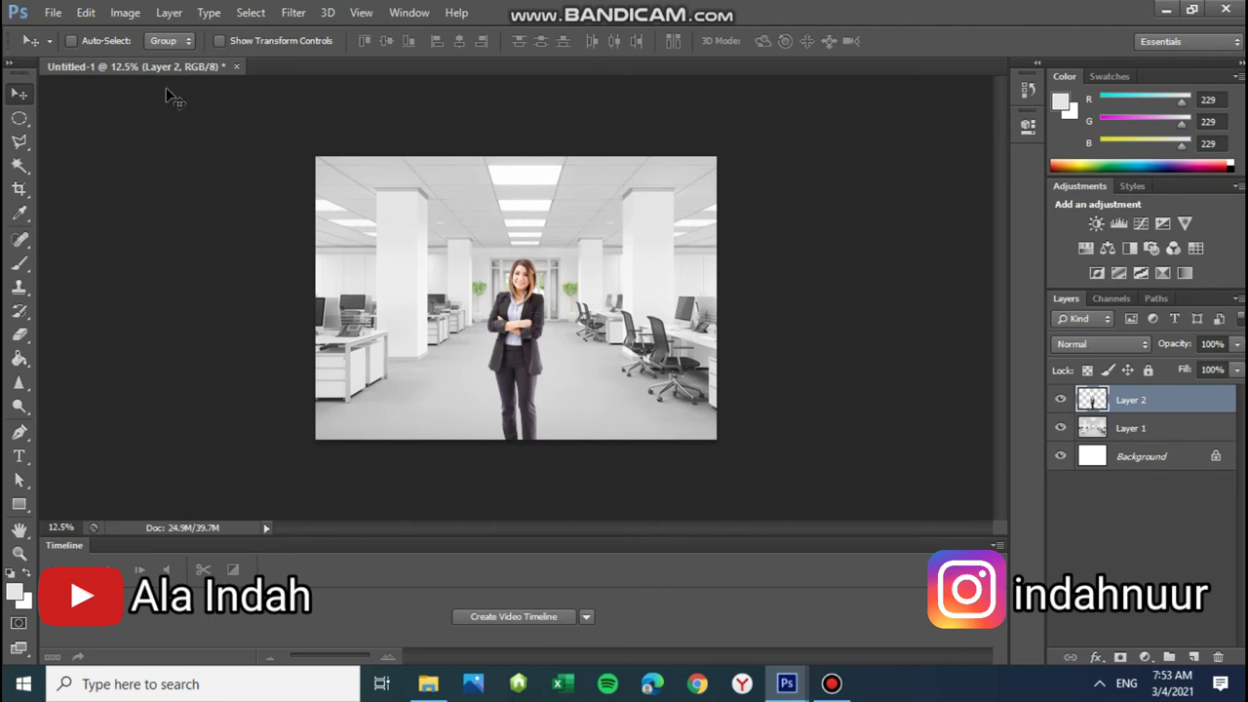
- Save the composite via Save As in JPEG format with the file name 'Gabungan'
{"action": "left_click", "coordinate": [54, 14]}
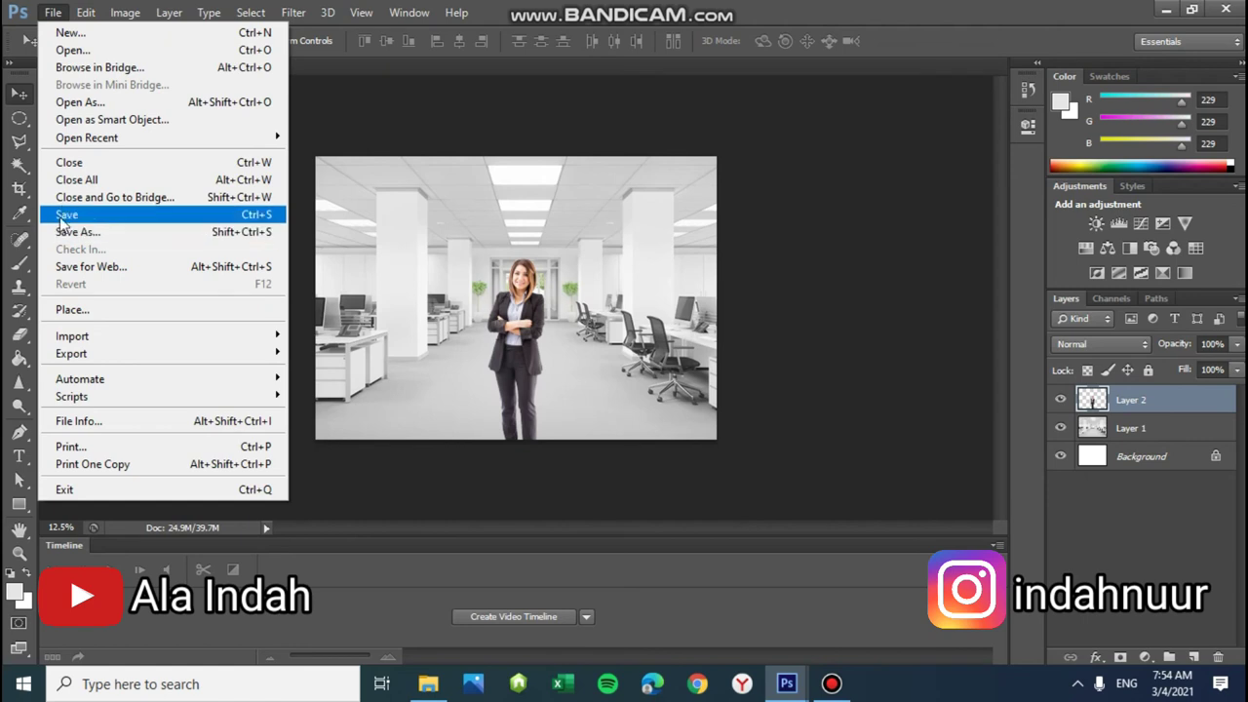
{"action": "left_click", "coordinate": [60, 214]}
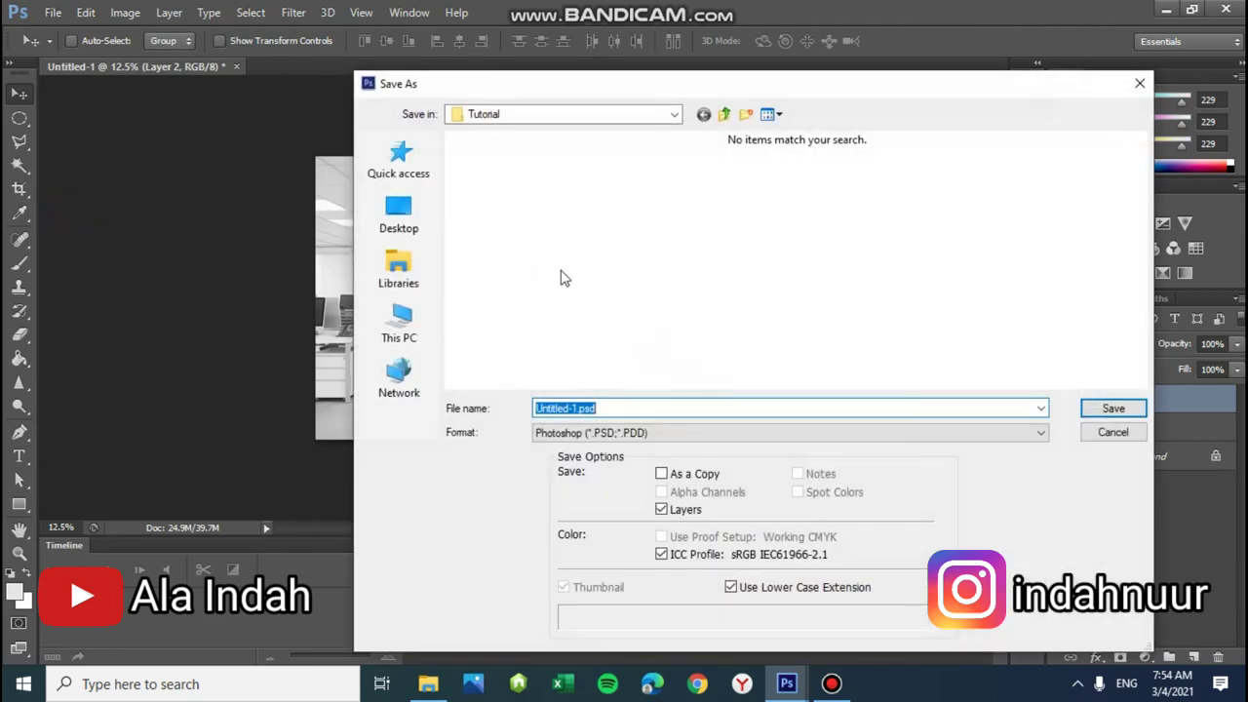
{"action": "left_click", "coordinate": [604, 434]}
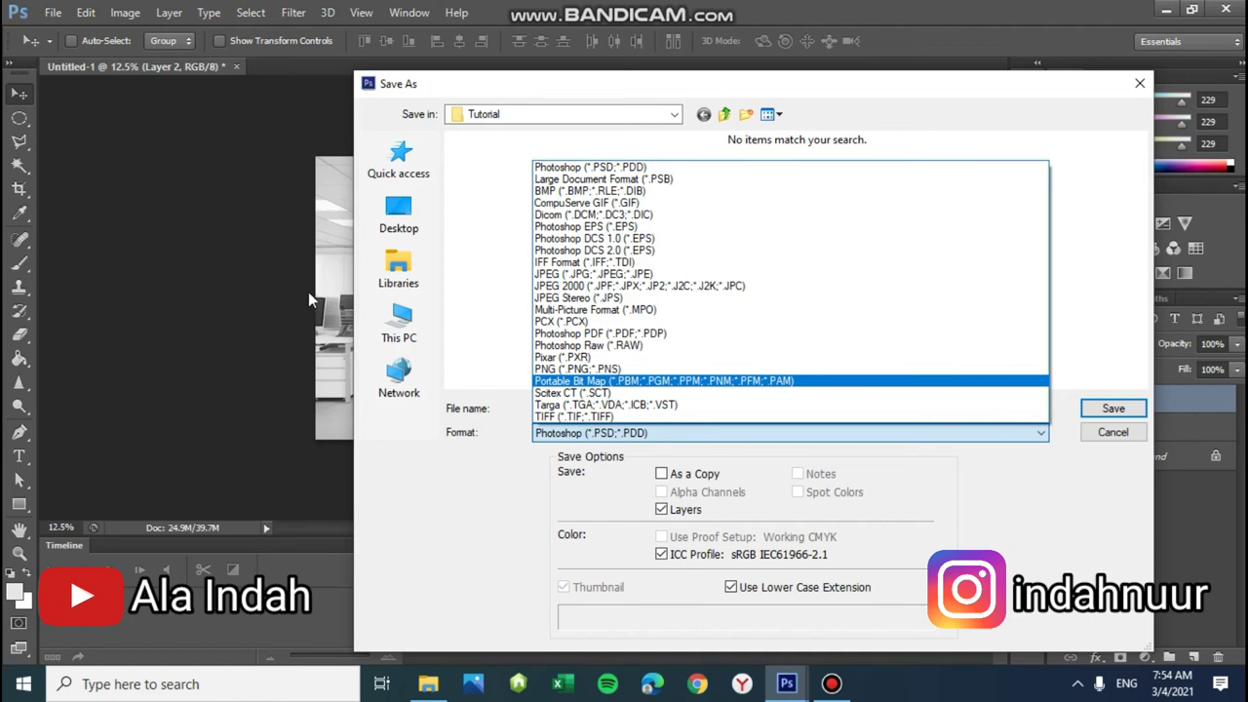
{"action": "left_click", "coordinate": [308, 291]}
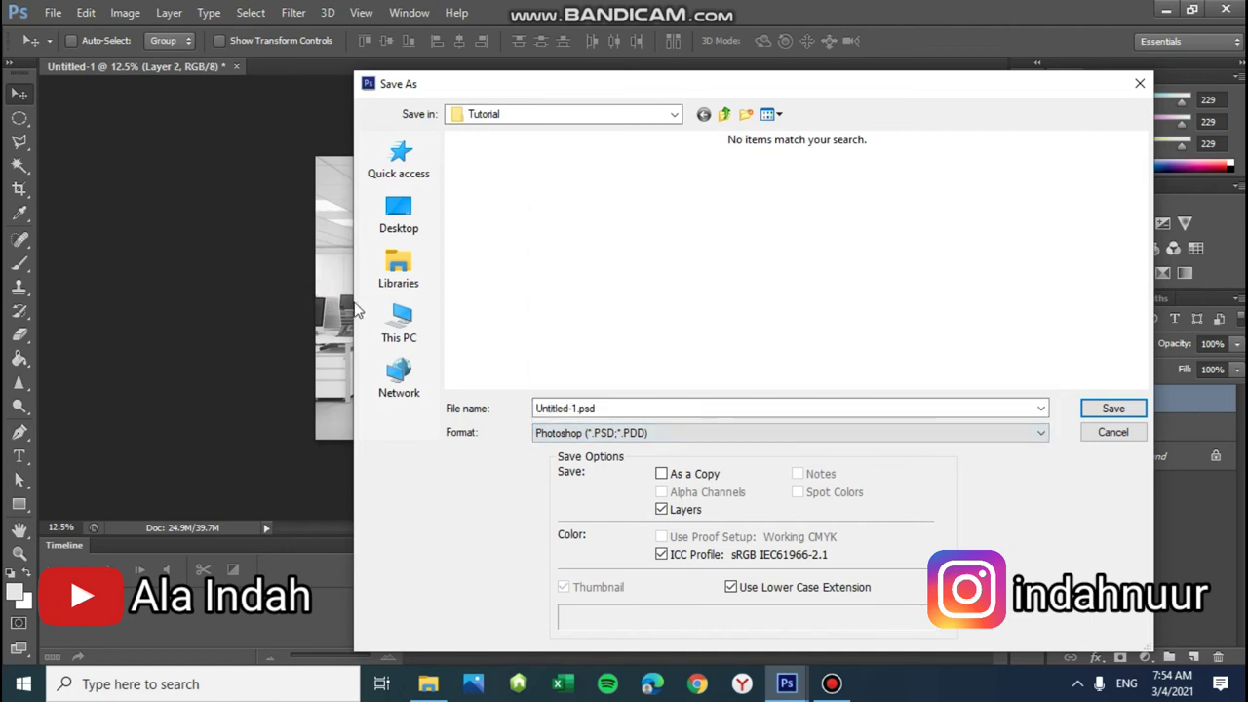
{"action": "double_click", "coordinate": [590, 407]}
{"action": "left_click", "coordinate": [600, 435]}
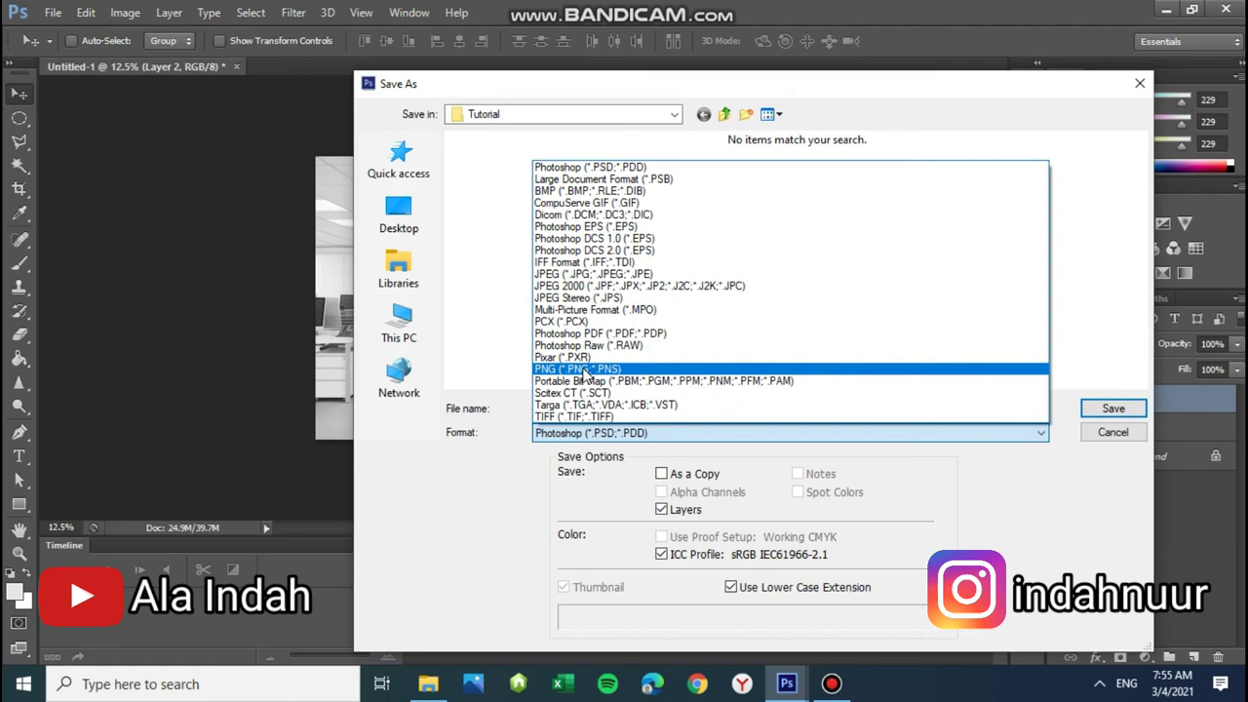
{"action": "left_click", "coordinate": [561, 276]}
{"action": "double_click", "coordinate": [590, 408]}
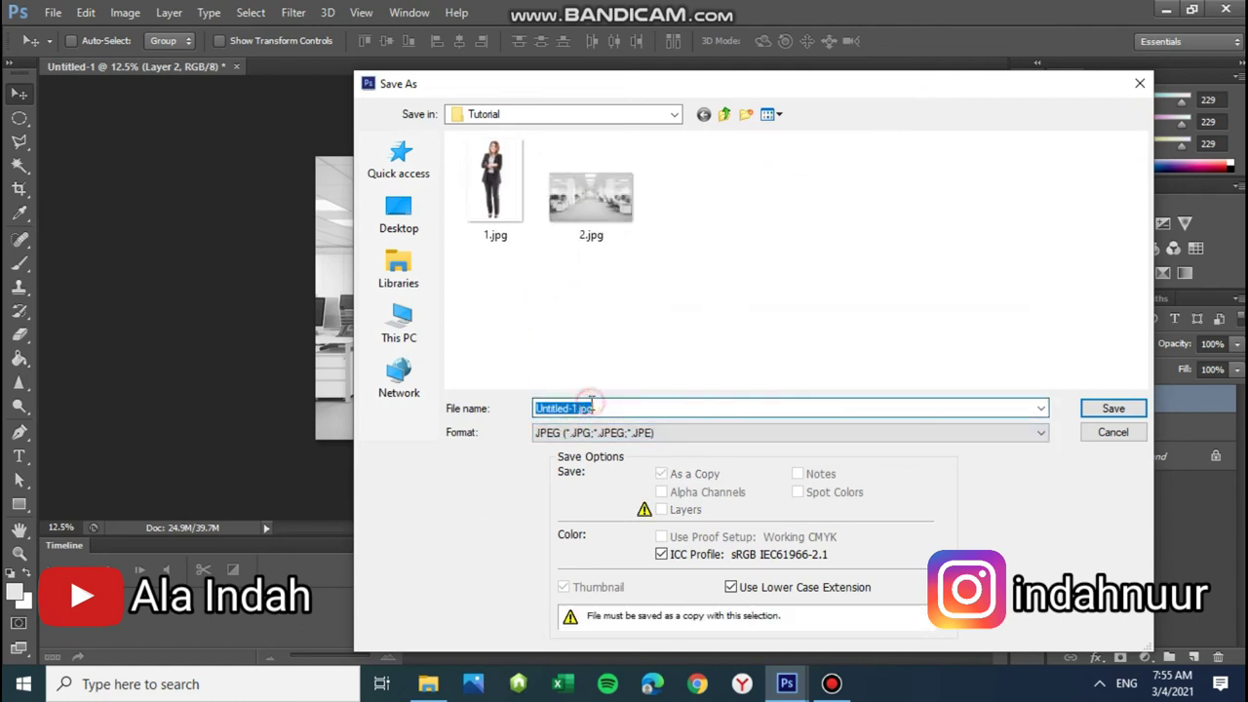
{"action": "key", "text": "BackSpace"}
{"action": "type", "text": "Gabun"}
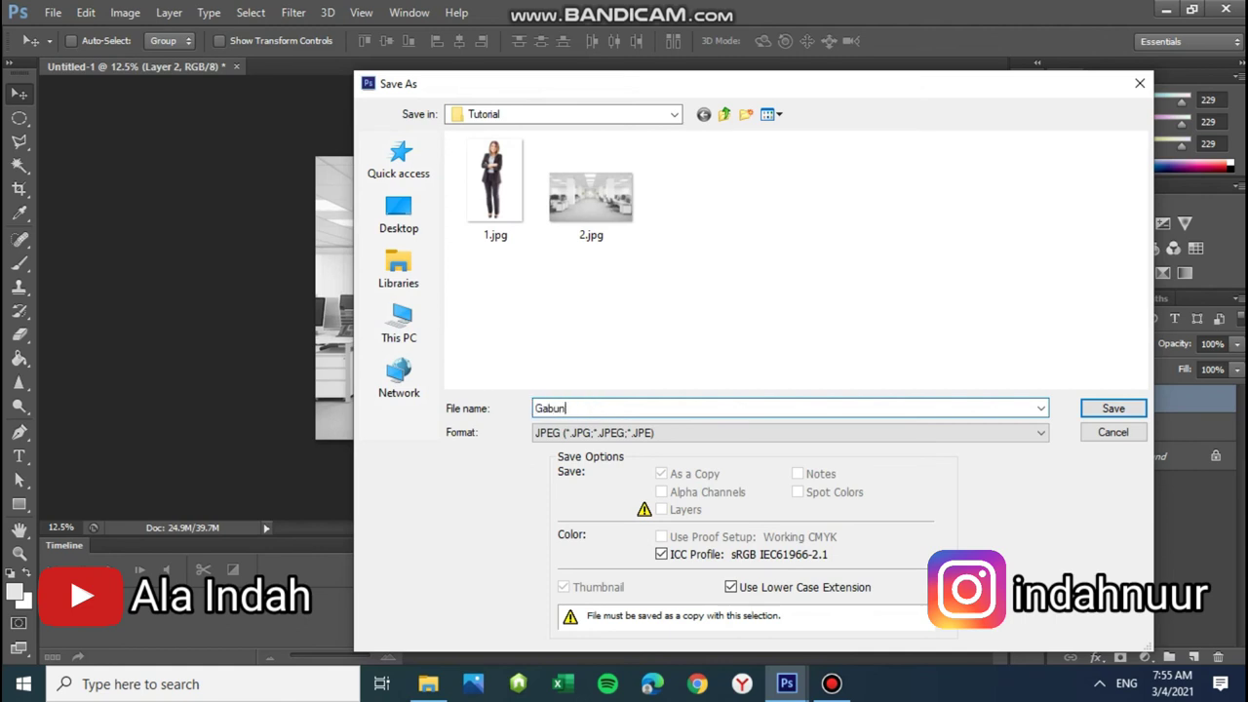
{"action": "type", "text": "gan"}
{"action": "left_click", "coordinate": [1113, 410]}
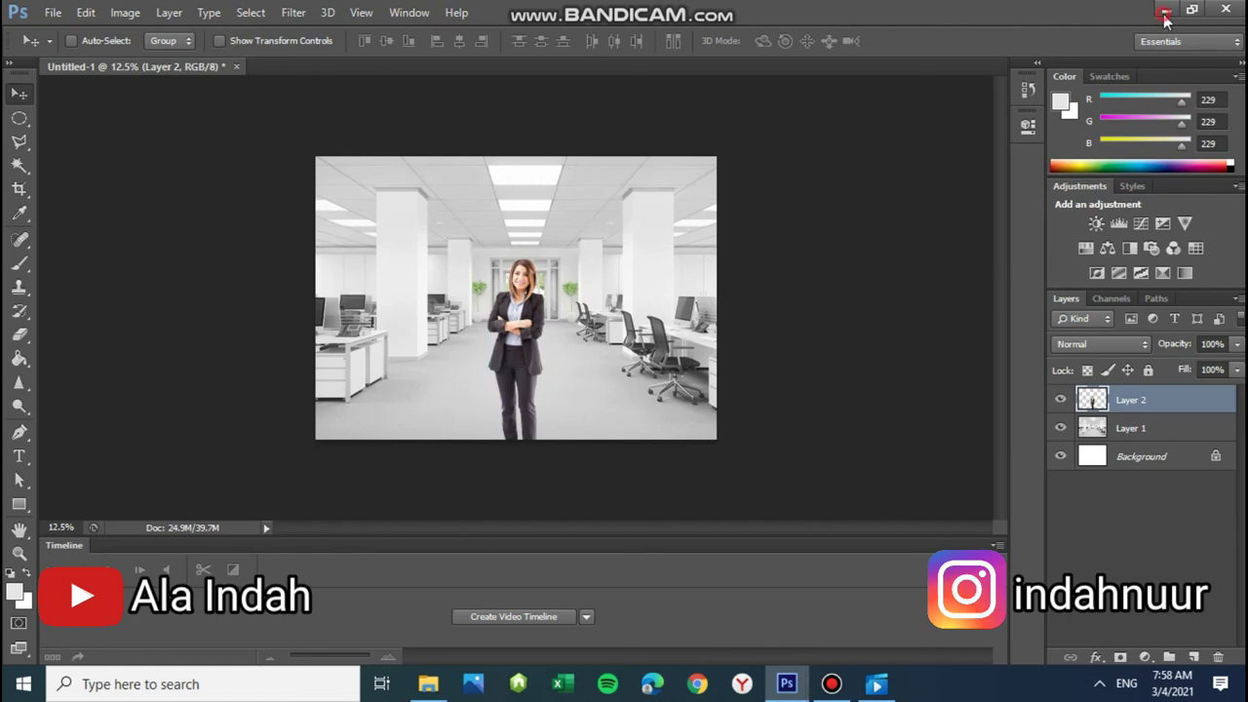
- View Gabungan.jpg from the desktop Tutorial folder in Photos, then minimize the viewer
{"action": "left_click", "coordinate": [1166, 9]}
{"action": "double_click", "coordinate": [584, 260]}
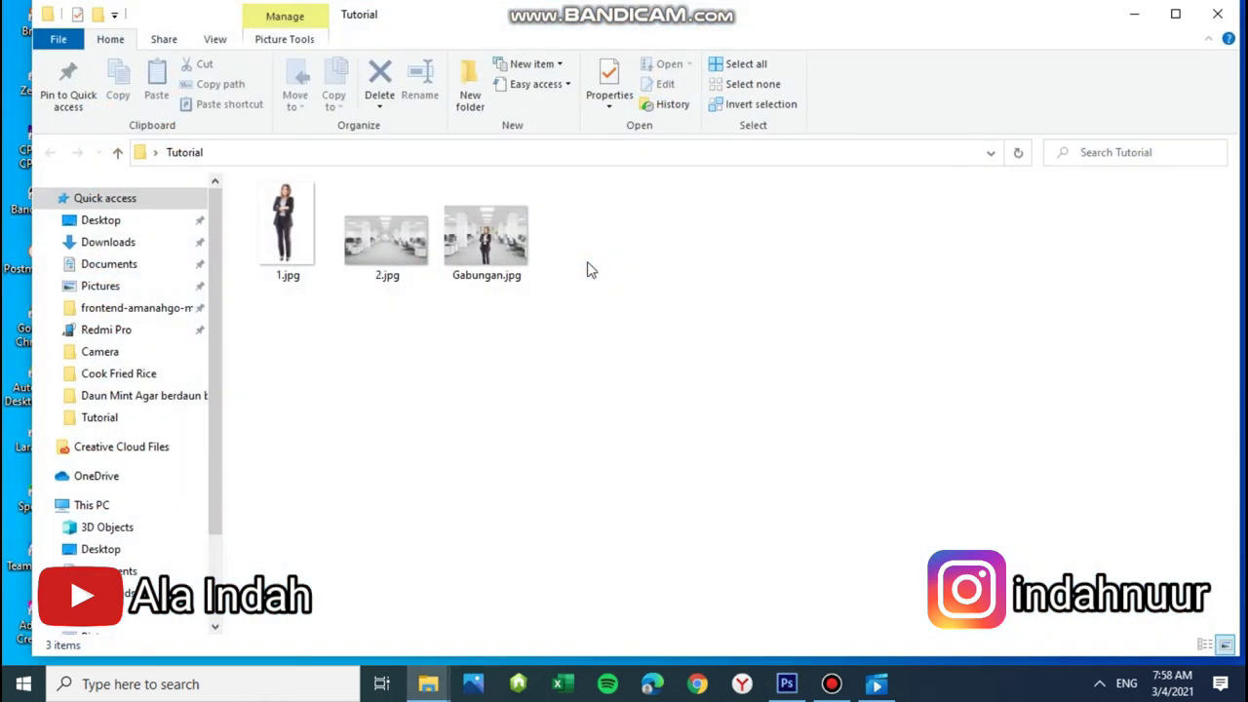
{"action": "double_click", "coordinate": [489, 251]}
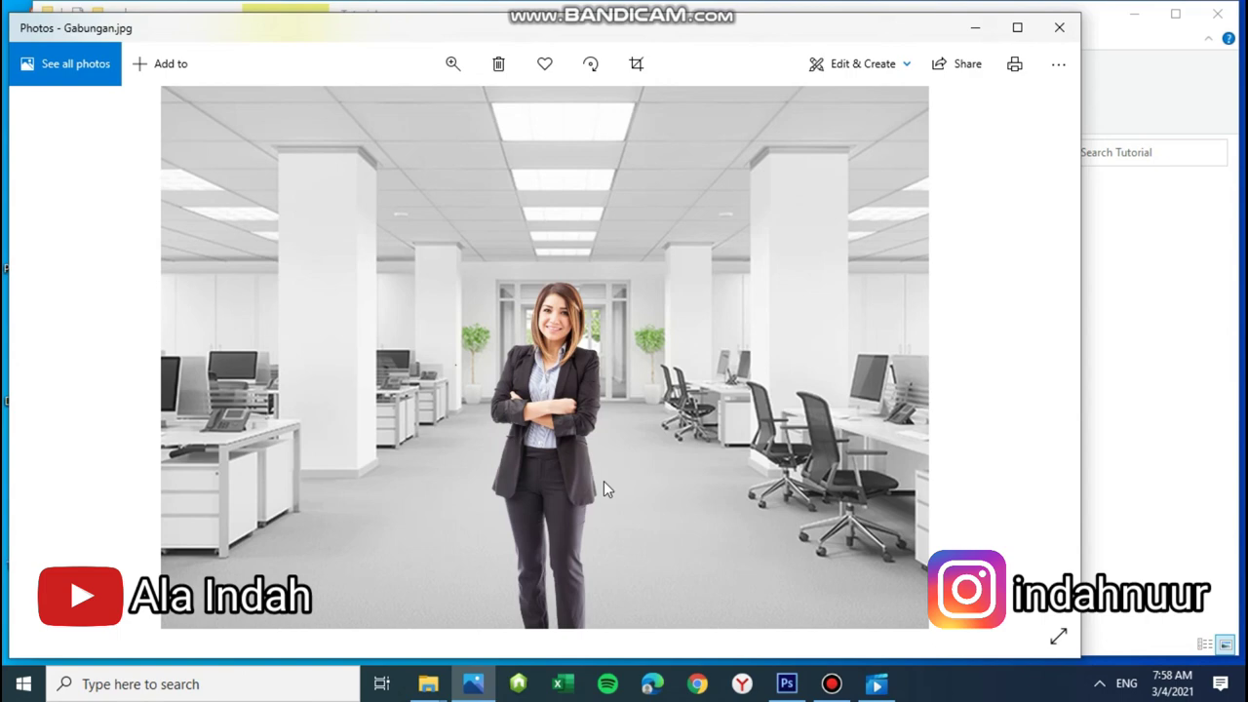
{"action": "left_click", "coordinate": [975, 29]}
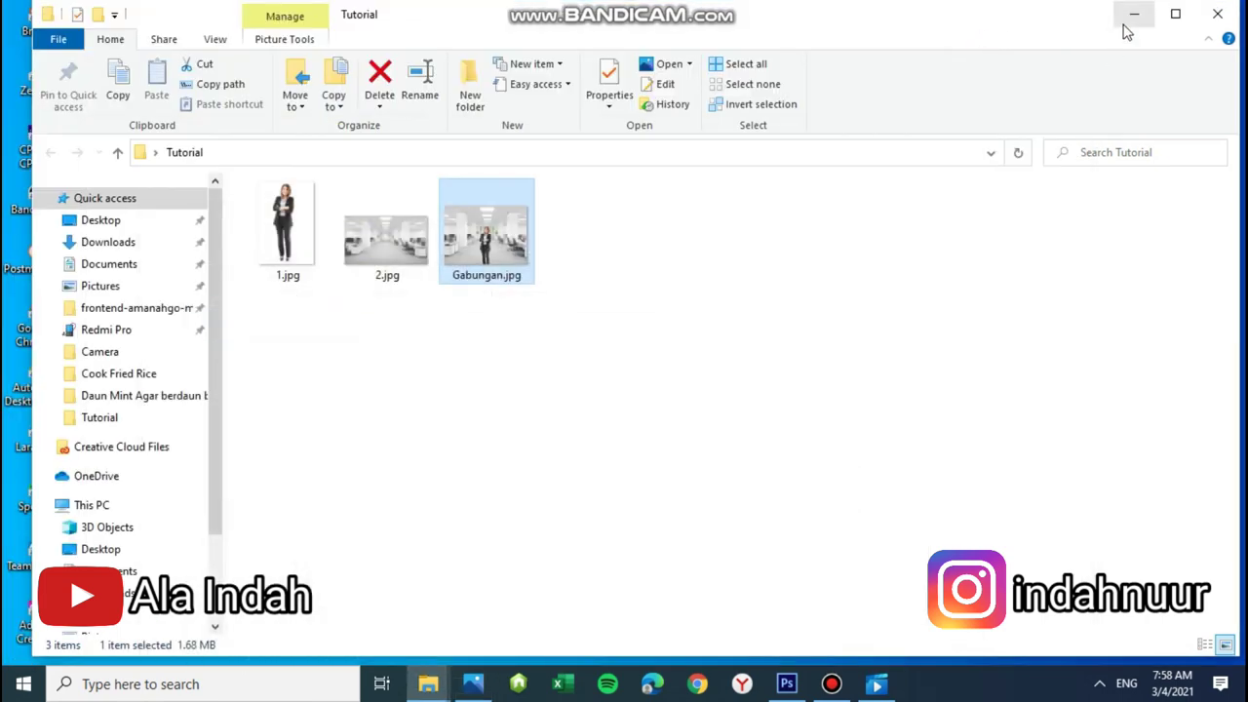